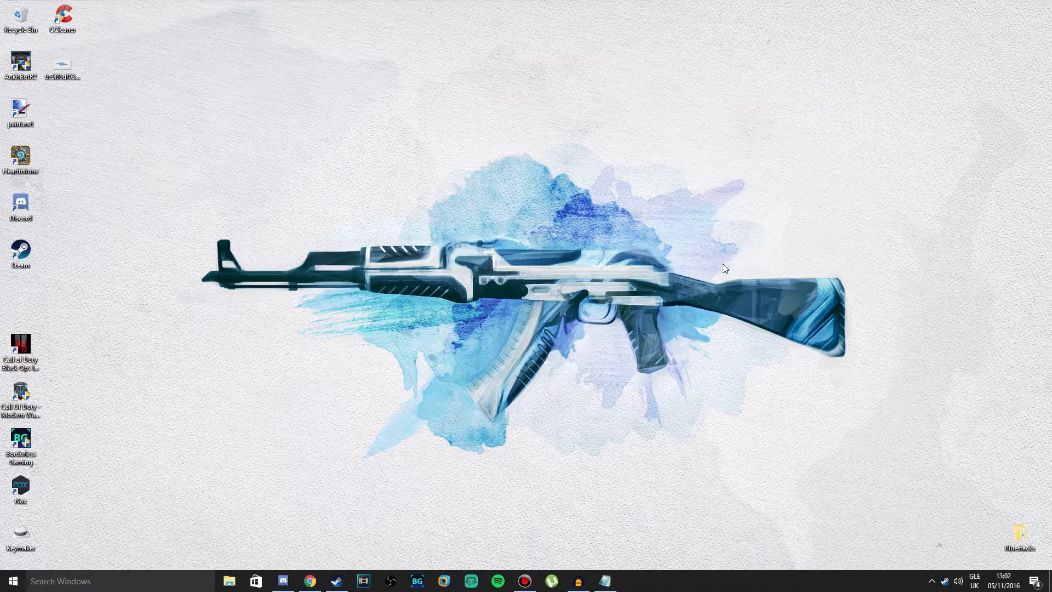
Open the System properties of This PC from File Explorer.
{"action": "left_click_drag", "start_coordinate": [840, 265], "coordinate": [433, 291]}
{"action": "left_click", "coordinate": [229, 581]}
{"action": "right_click", "coordinate": [31, 214]}
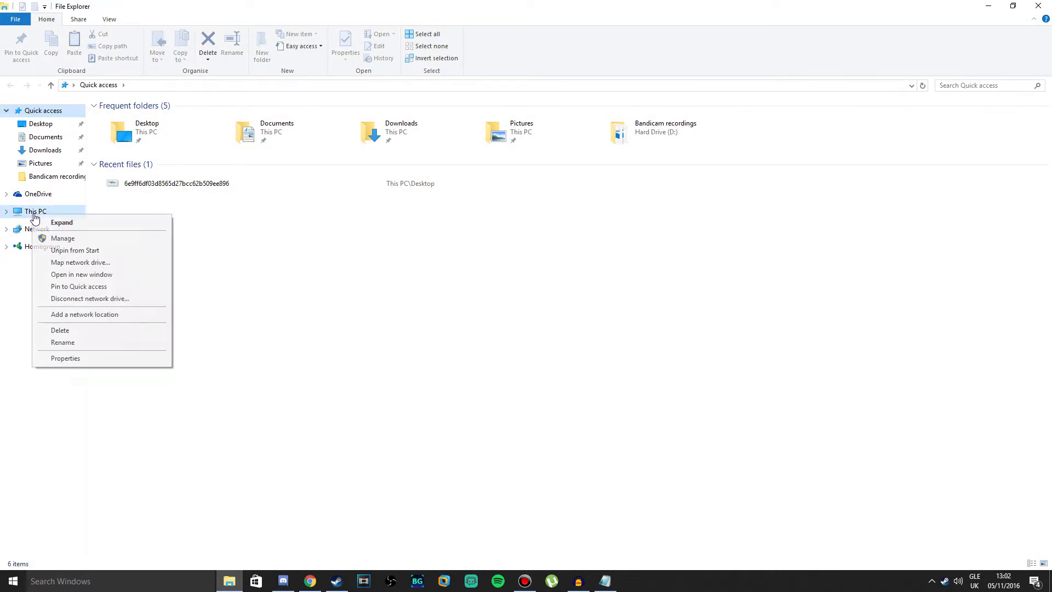
{"action": "left_click", "coordinate": [62, 371]}
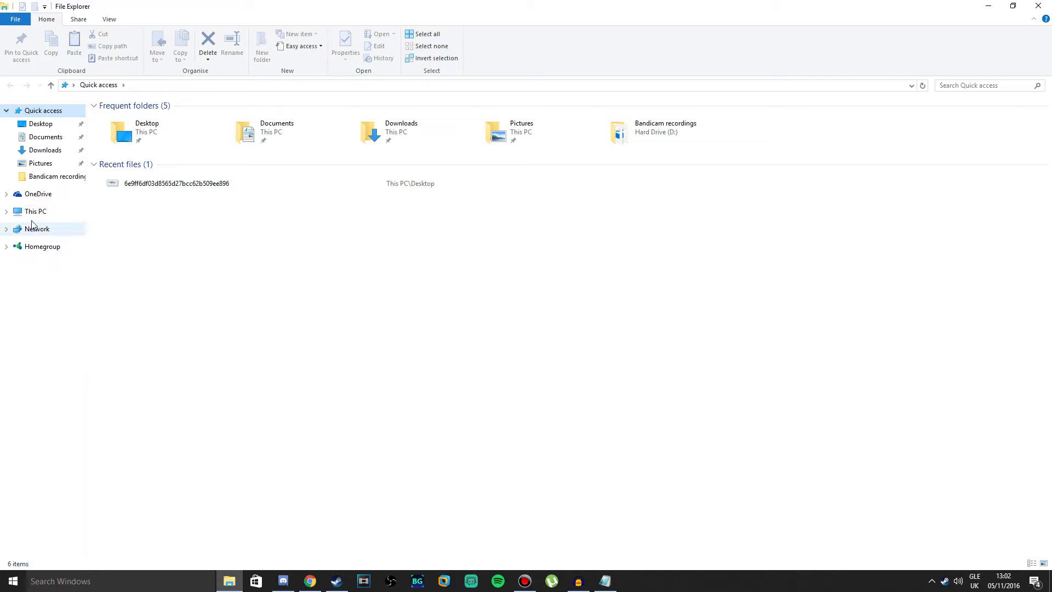
{"action": "right_click", "coordinate": [31, 218]}
{"action": "left_click", "coordinate": [49, 361]}
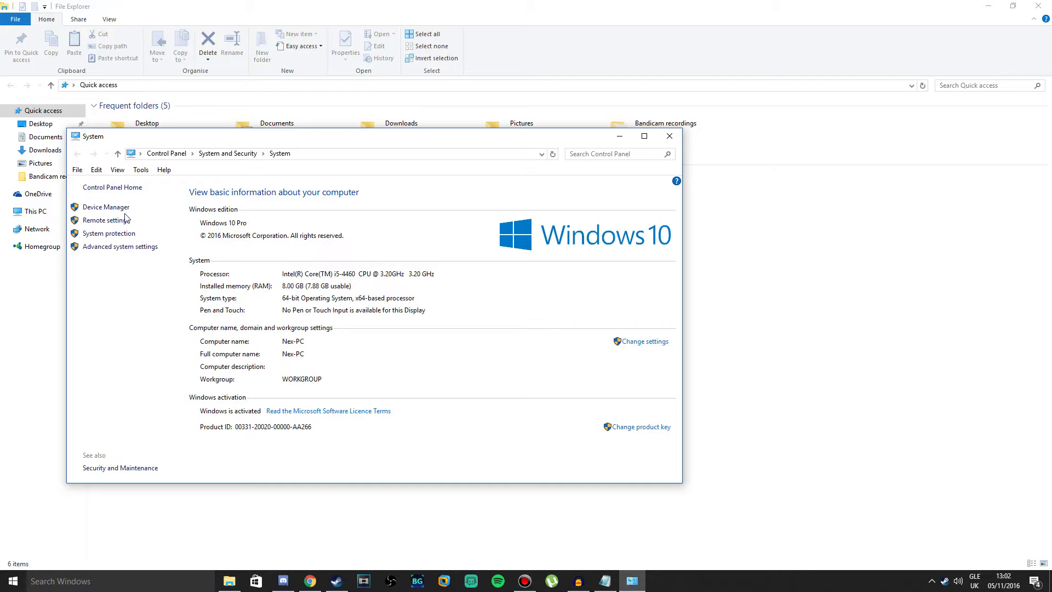
In Performance Options, set visual effects to Adjust for best performance.
{"action": "left_click", "coordinate": [97, 248]}
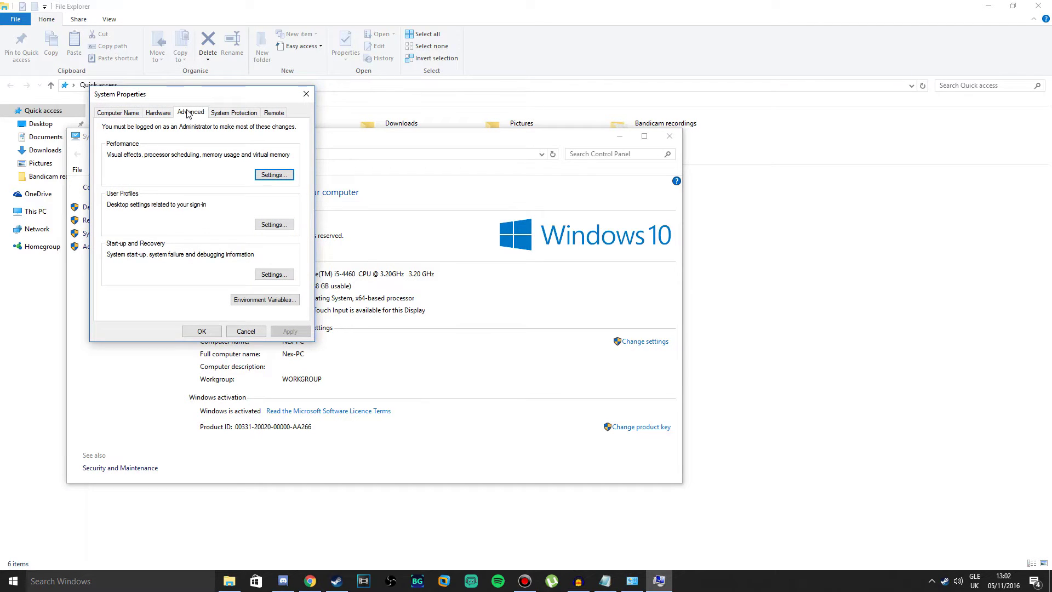
{"action": "left_click", "coordinate": [271, 174]}
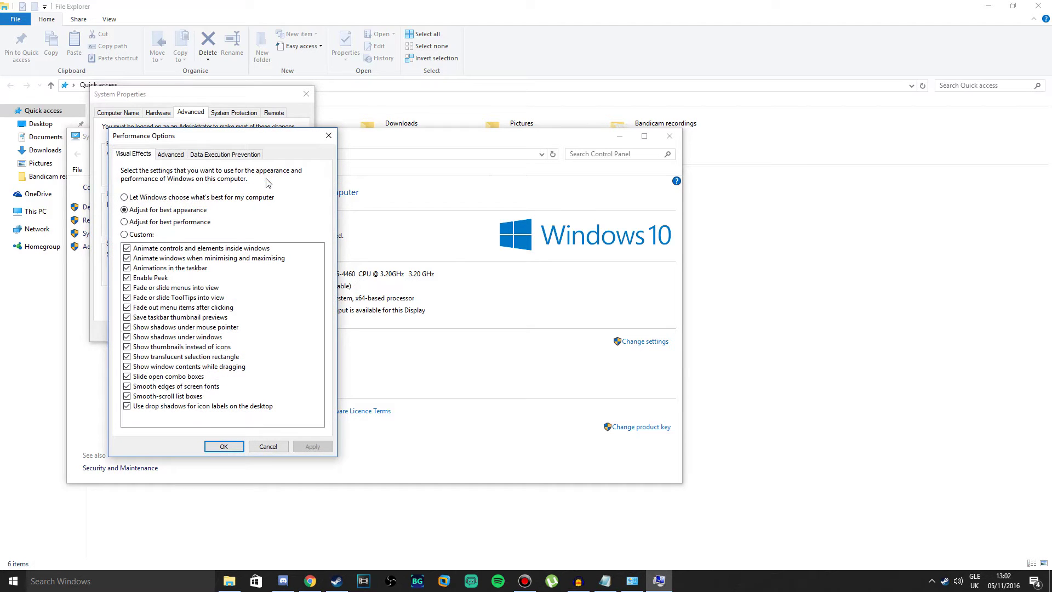
{"action": "left_click", "coordinate": [182, 223]}
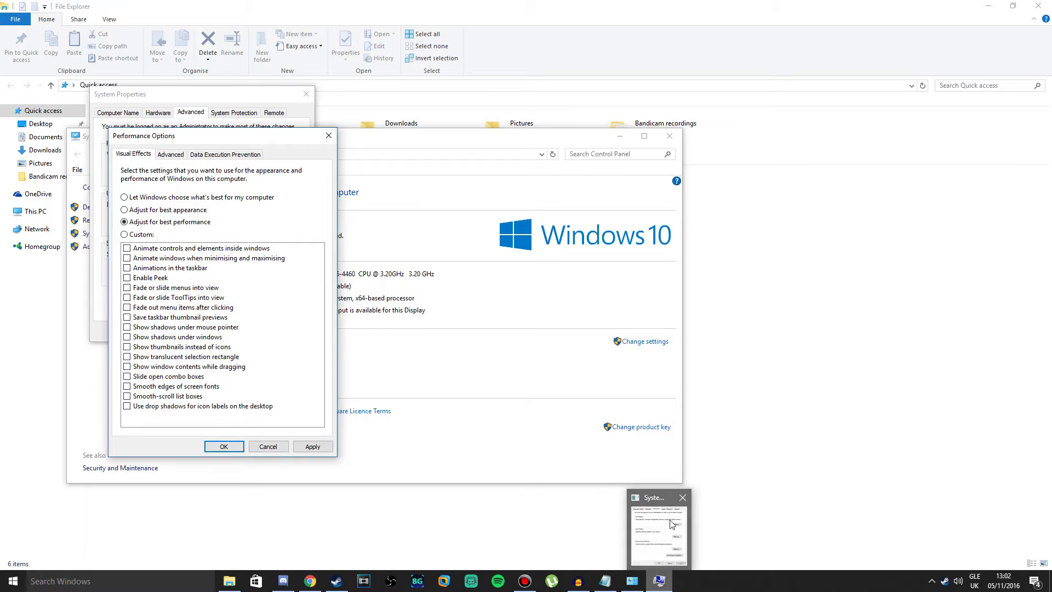
{"action": "left_click_drag", "start_coordinate": [221, 141], "coordinate": [270, 180]}
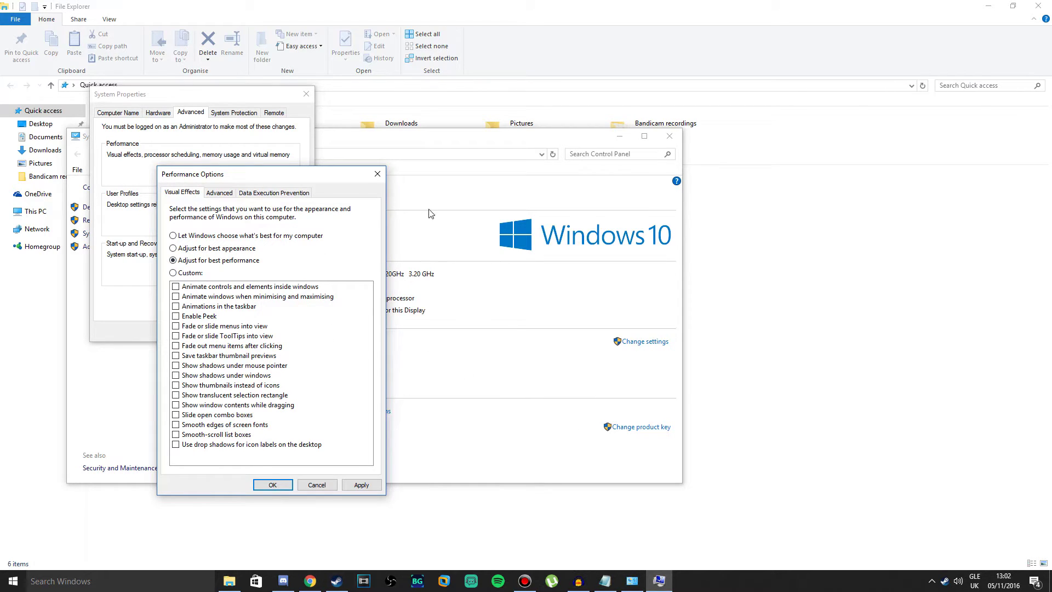
Close Performance Options, System Properties and the System window, then minimise File Explorer.
{"action": "left_click", "coordinate": [376, 175]}
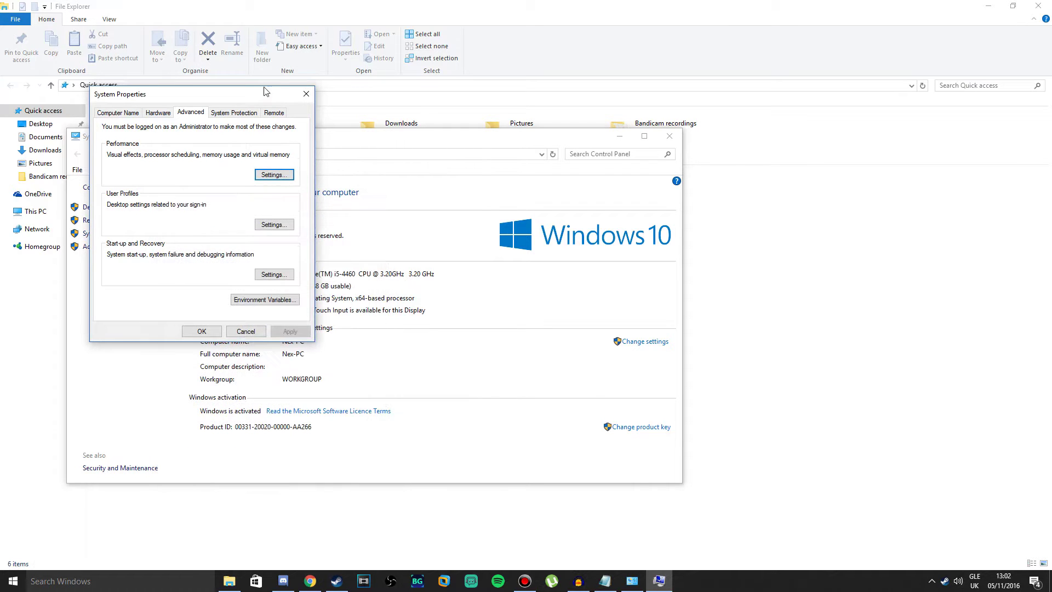
{"action": "left_click", "coordinate": [306, 94]}
{"action": "left_click", "coordinate": [662, 140]}
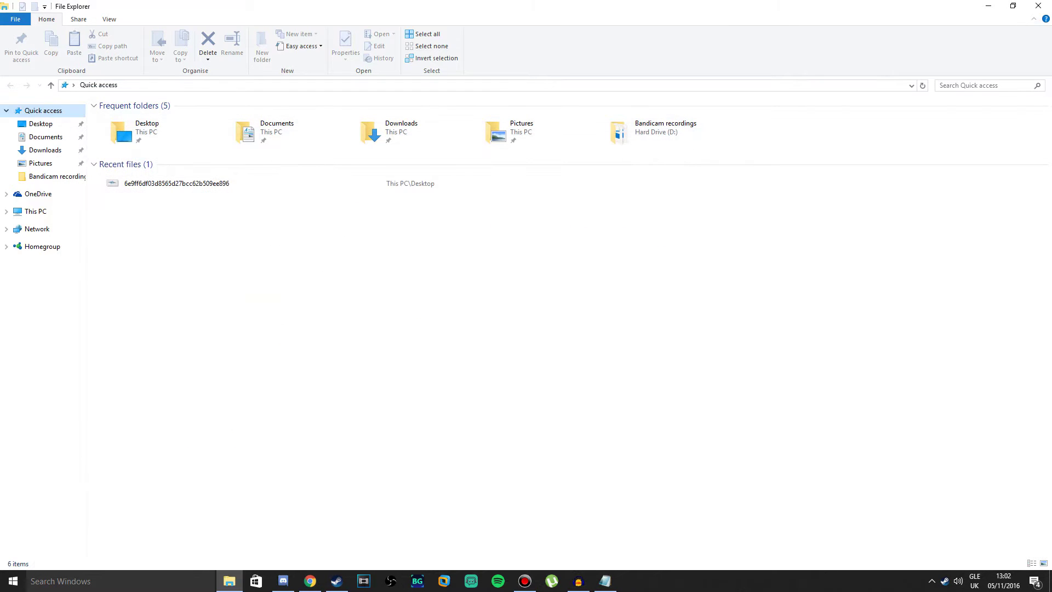
{"action": "left_click", "coordinate": [989, 7]}
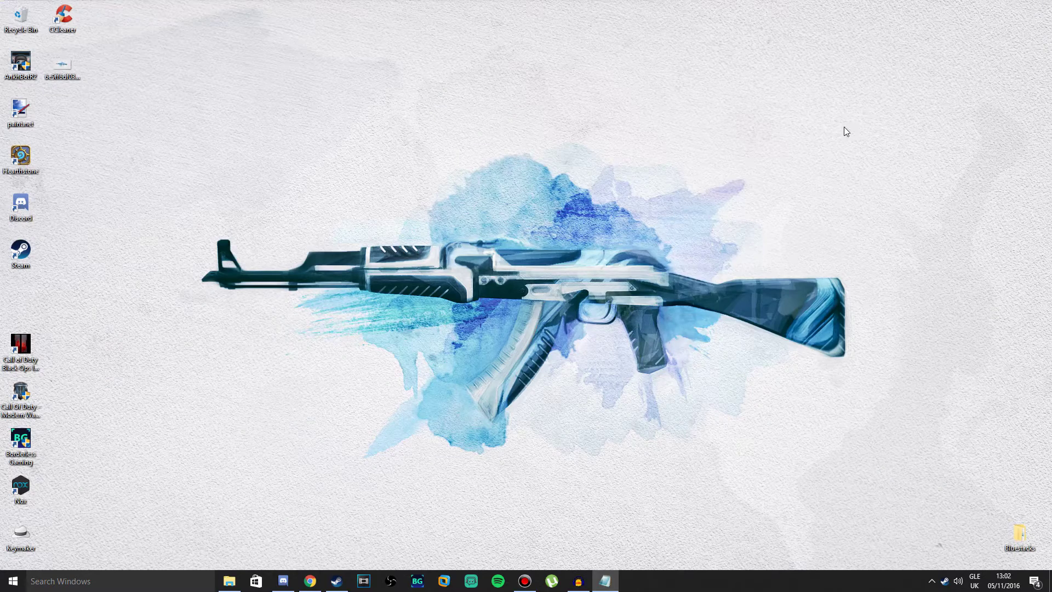
Launch CCleaner Free from its desktop shortcut.
{"action": "left_click_drag", "start_coordinate": [707, 181], "coordinate": [567, 147]}
{"action": "left_click", "coordinate": [66, 17]}
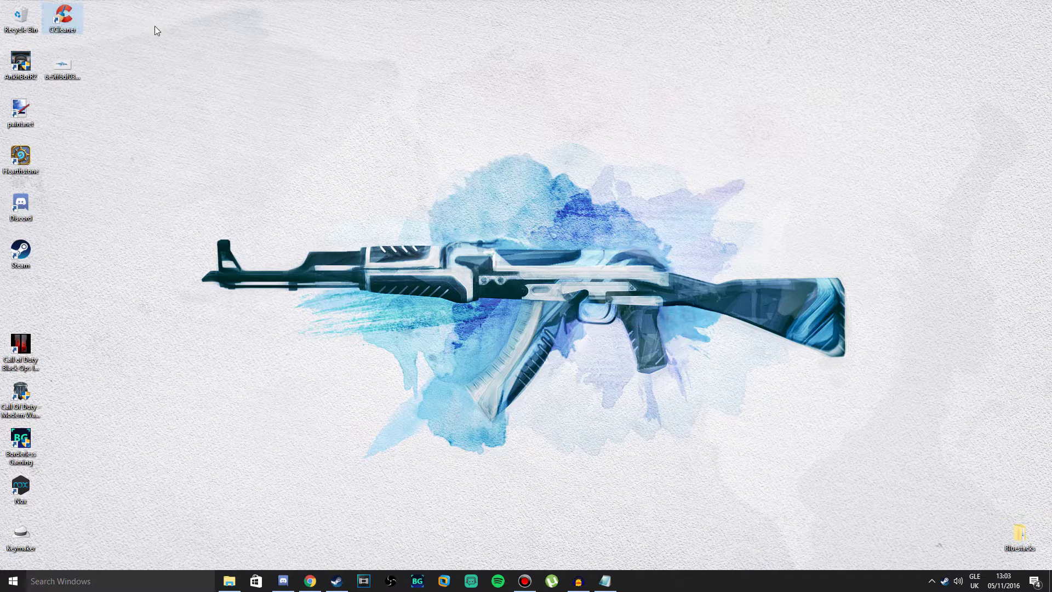
{"action": "double_click", "coordinate": [67, 16]}
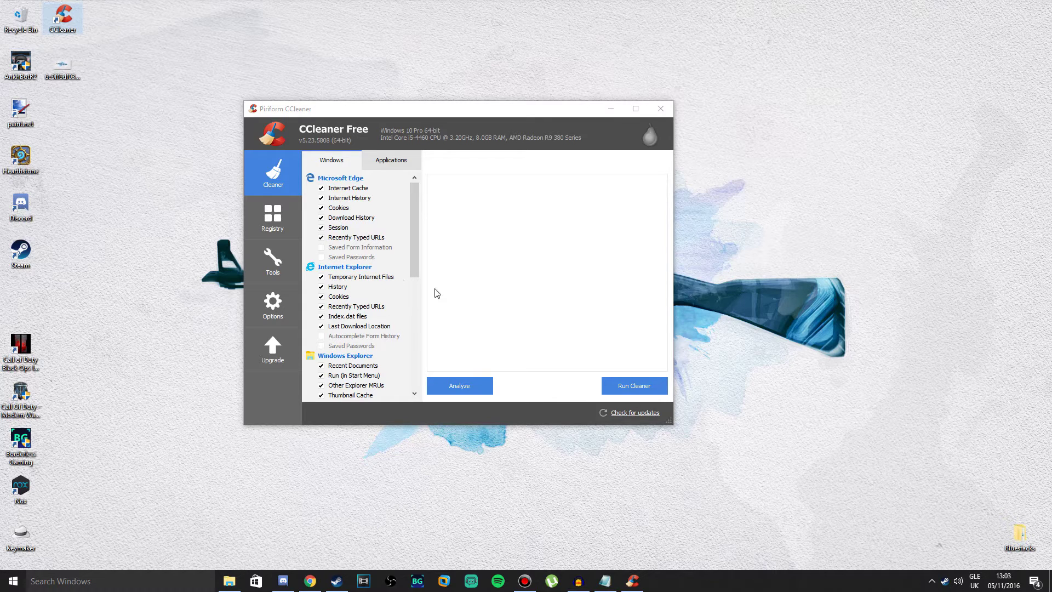
Scan the registry and fix all three issues without a backup, then close CCleaner.
{"action": "left_click", "coordinate": [275, 227]}
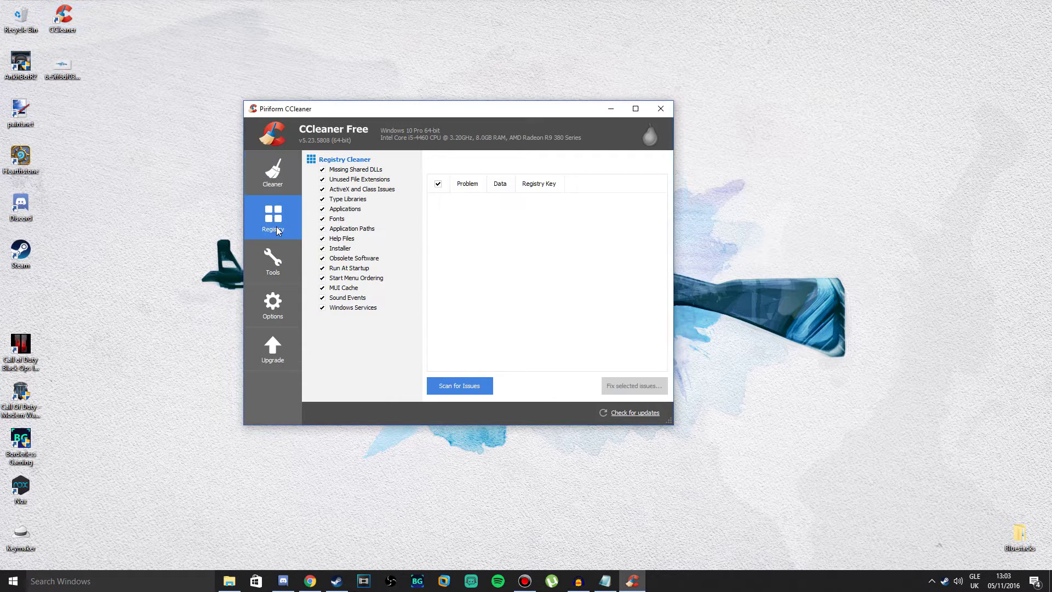
{"action": "left_click", "coordinate": [474, 385]}
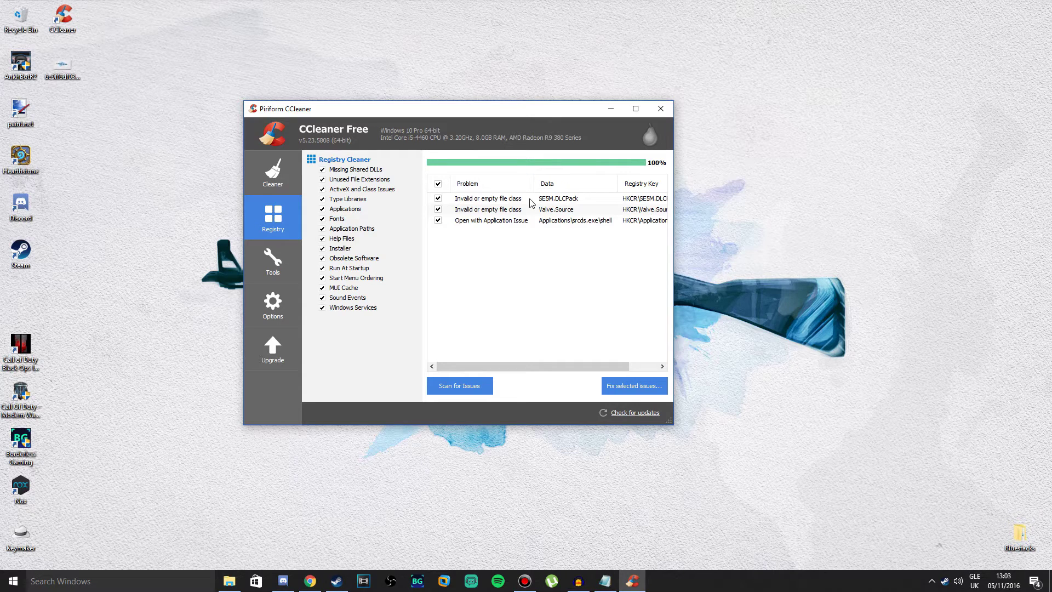
{"action": "left_click", "coordinate": [662, 388]}
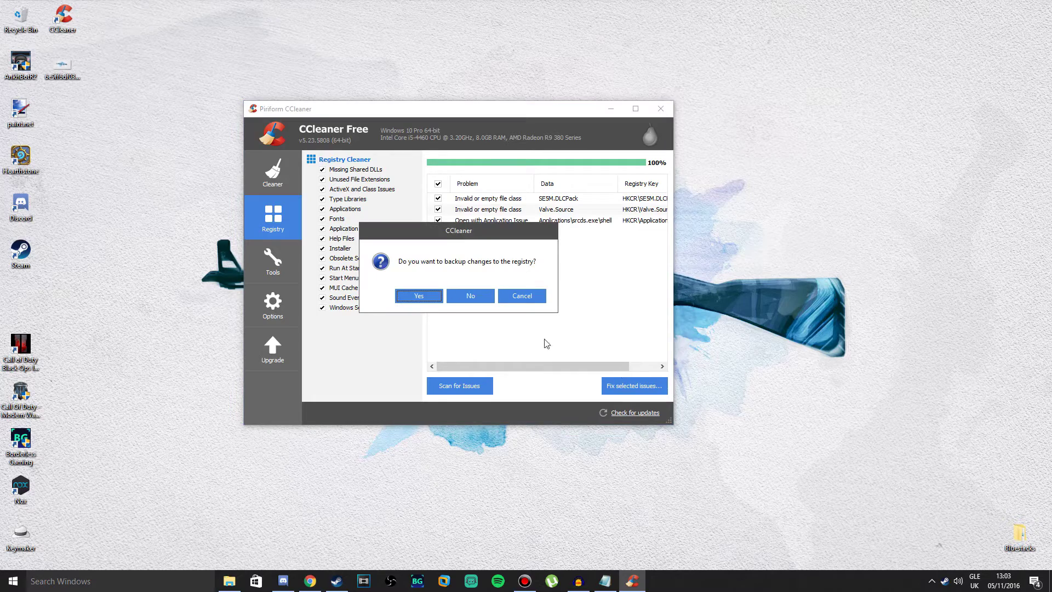
{"action": "left_click", "coordinate": [483, 297]}
{"action": "left_click", "coordinate": [458, 320]}
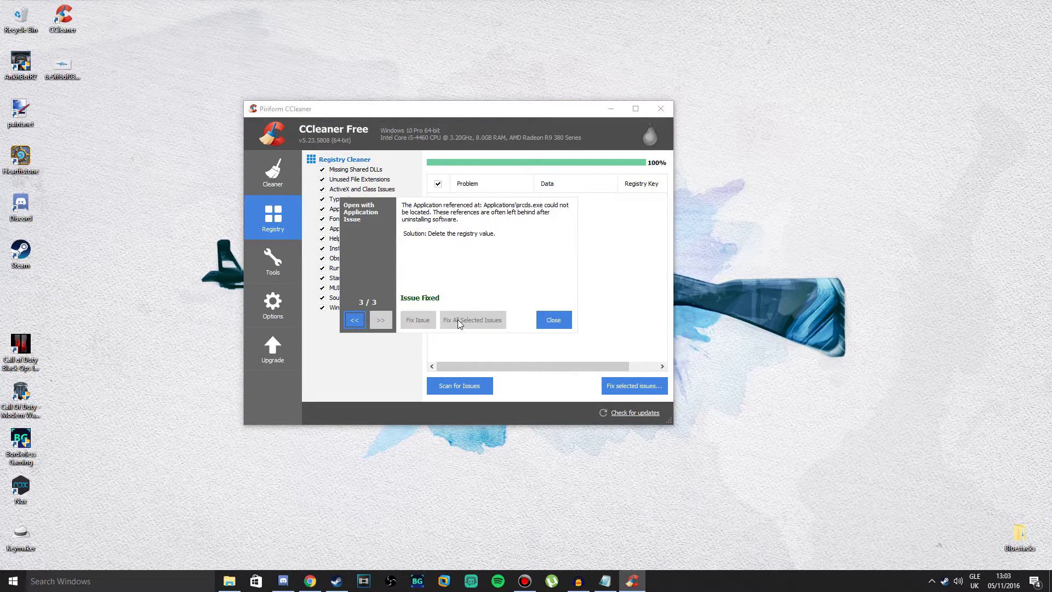
{"action": "left_click", "coordinate": [552, 320]}
{"action": "left_click", "coordinate": [661, 108]}
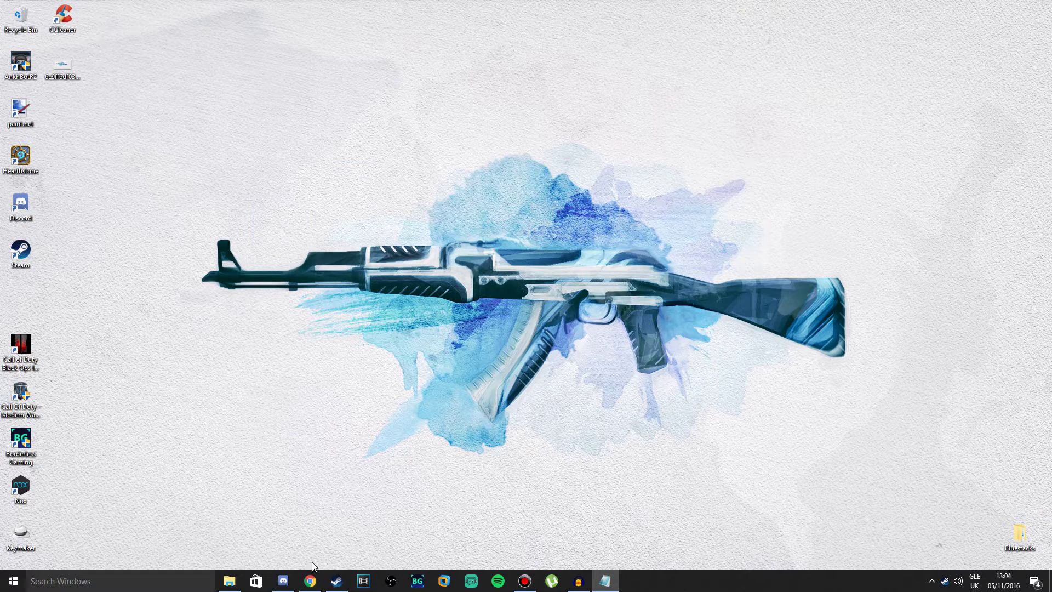
{"action": "left_click", "coordinate": [331, 577]}
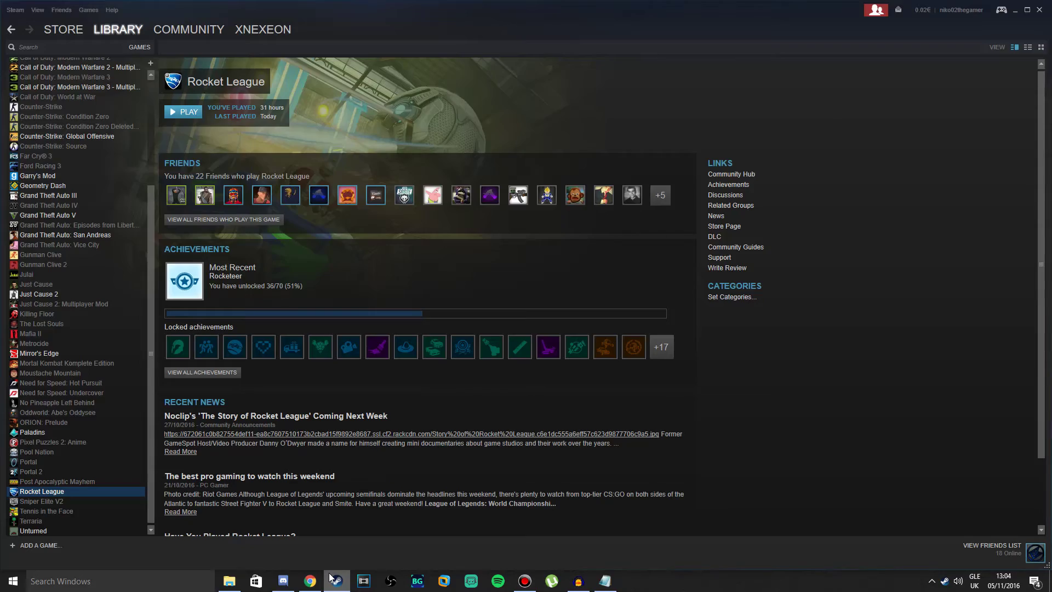
{"action": "left_click", "coordinate": [331, 578]}
{"action": "right_click", "coordinate": [424, 477]}
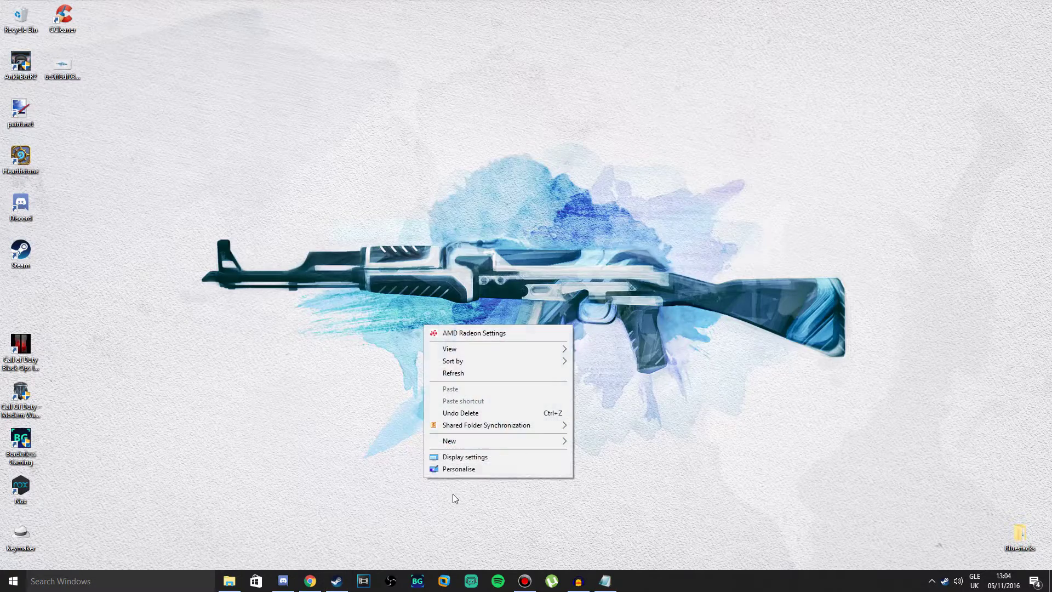
{"action": "left_click", "coordinate": [331, 445]}
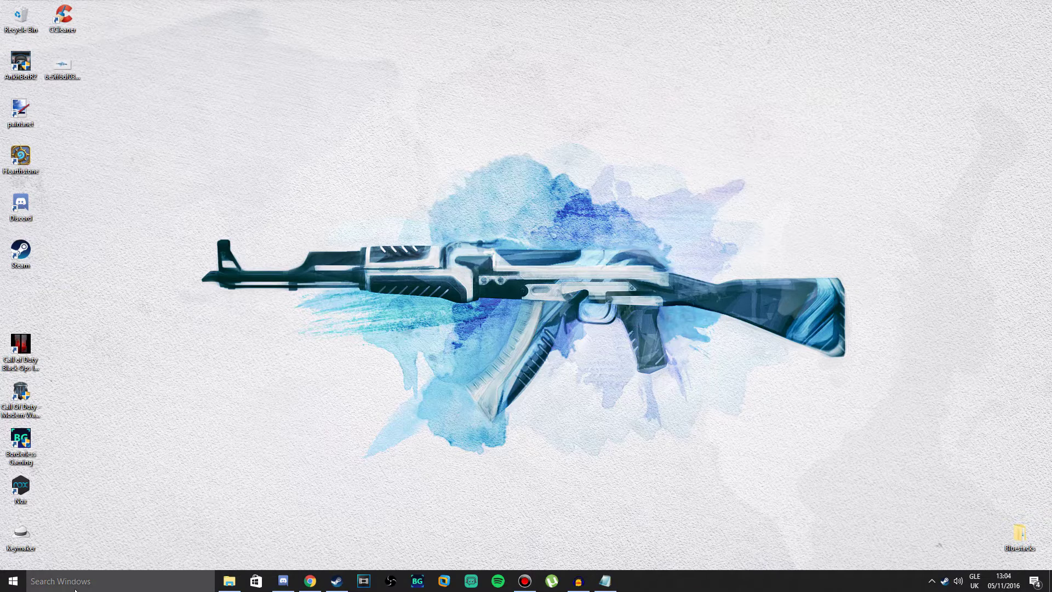
{"action": "left_click", "coordinate": [337, 580]}
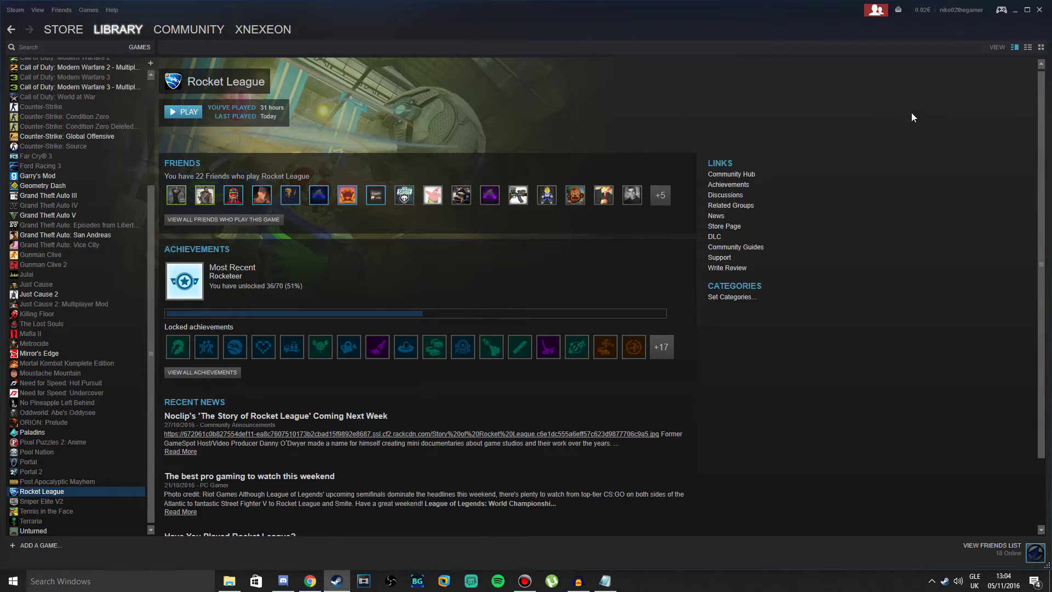
{"action": "left_click", "coordinate": [1015, 11]}
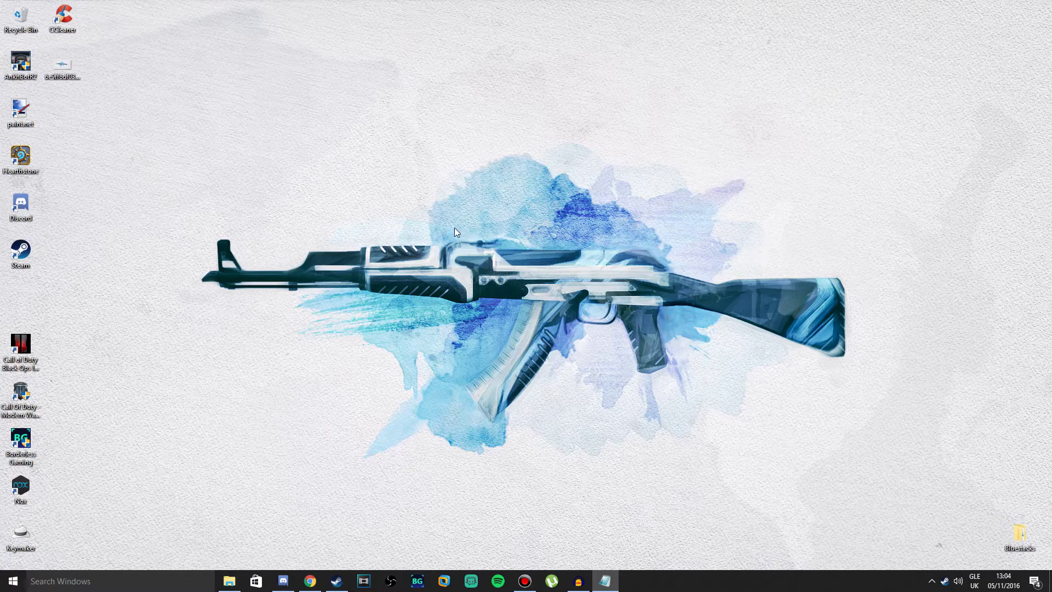
{"action": "right_click", "coordinate": [420, 218]}
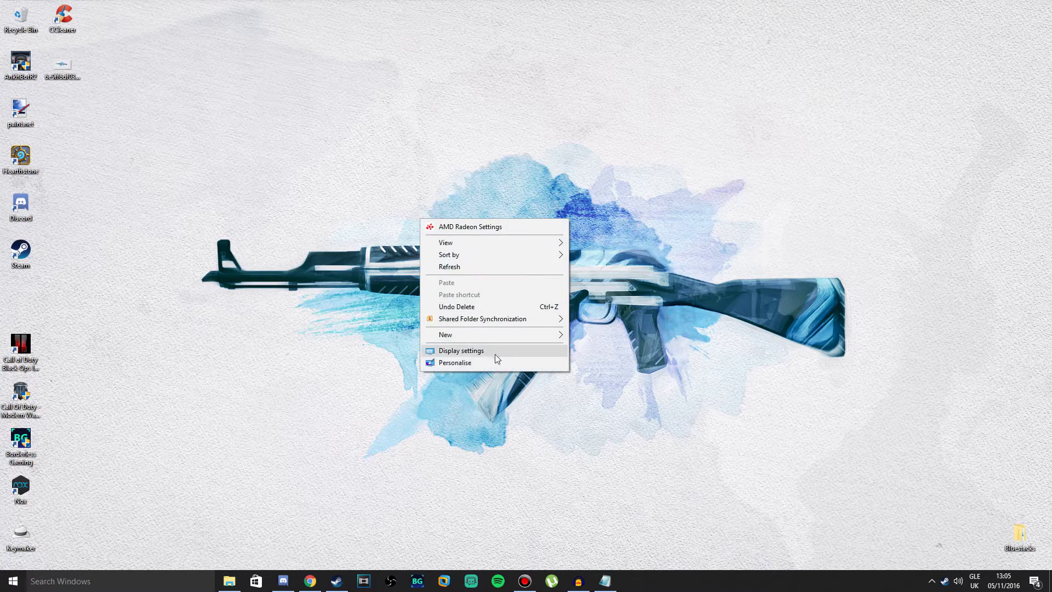
Change the display resolution to 800 × 600 in Advanced display settings, then close Settings.
{"action": "left_click", "coordinate": [470, 352]}
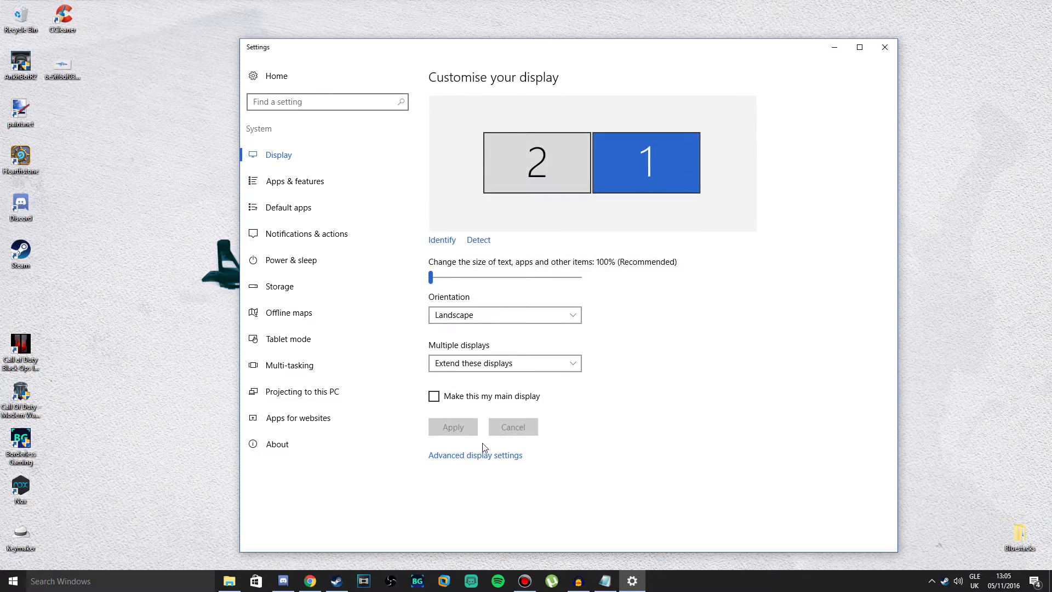
{"action": "left_click", "coordinate": [479, 460]}
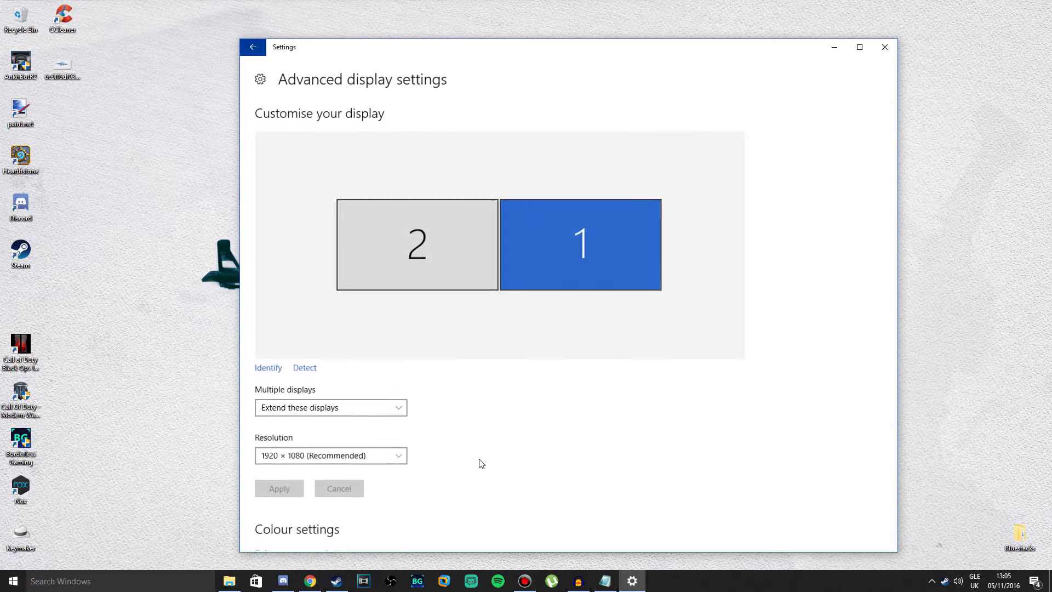
{"action": "left_click", "coordinate": [370, 459]}
{"action": "scroll", "coordinate": [373, 422], "scroll_direction": "down", "scroll_amount": 2}
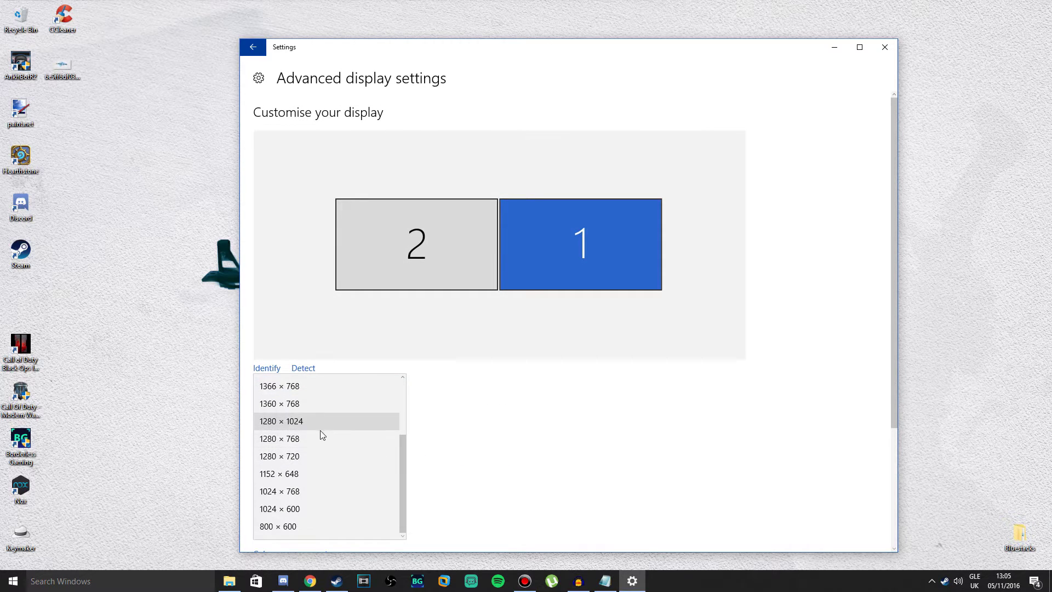
{"action": "left_click", "coordinate": [307, 456]}
{"action": "left_click", "coordinate": [380, 456]}
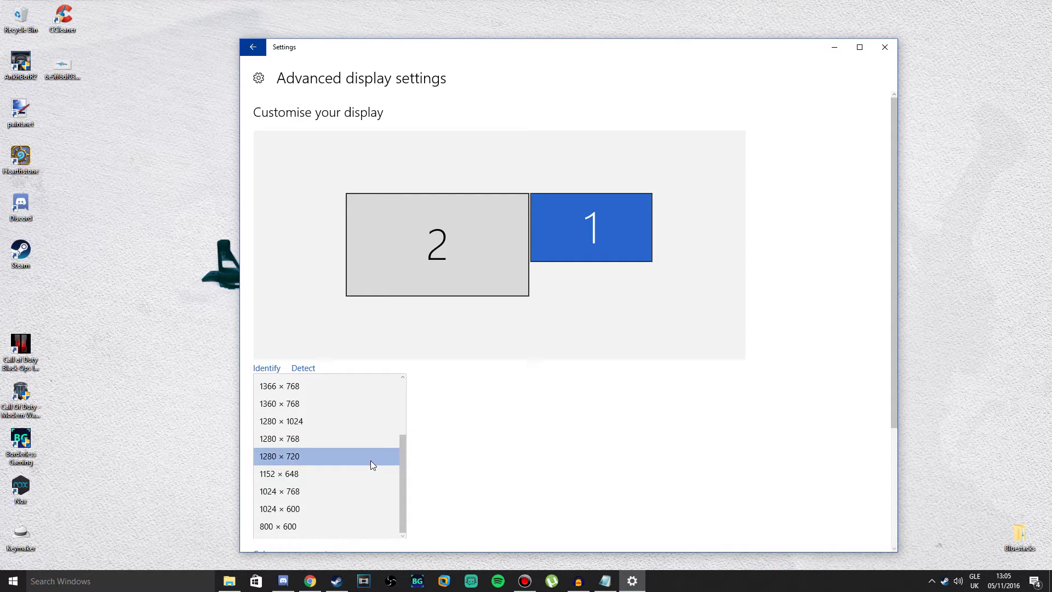
{"action": "left_click", "coordinate": [347, 528]}
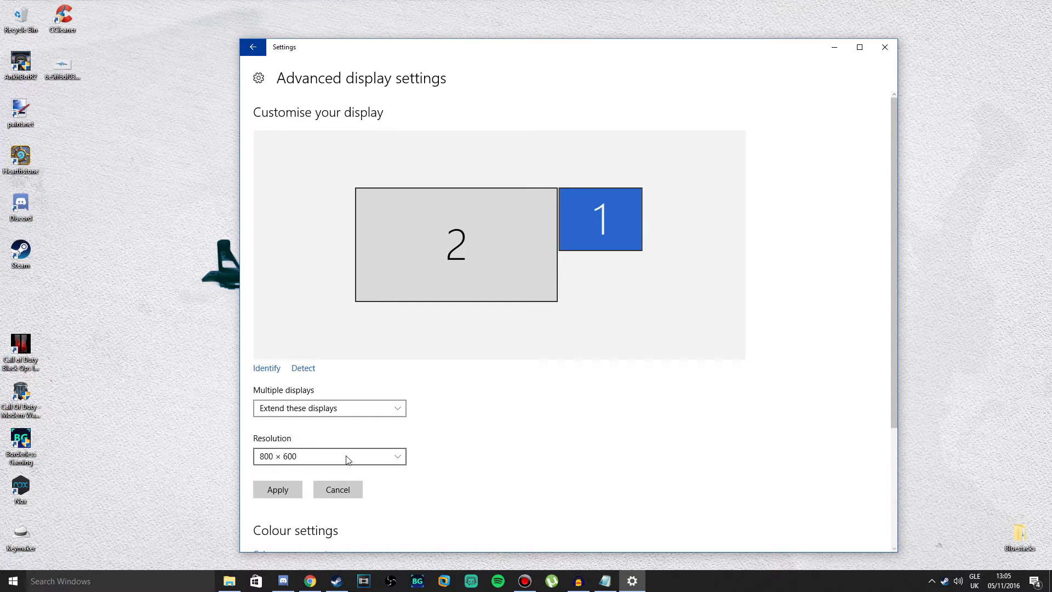
{"action": "left_click", "coordinate": [347, 458]}
{"action": "left_click", "coordinate": [881, 50]}
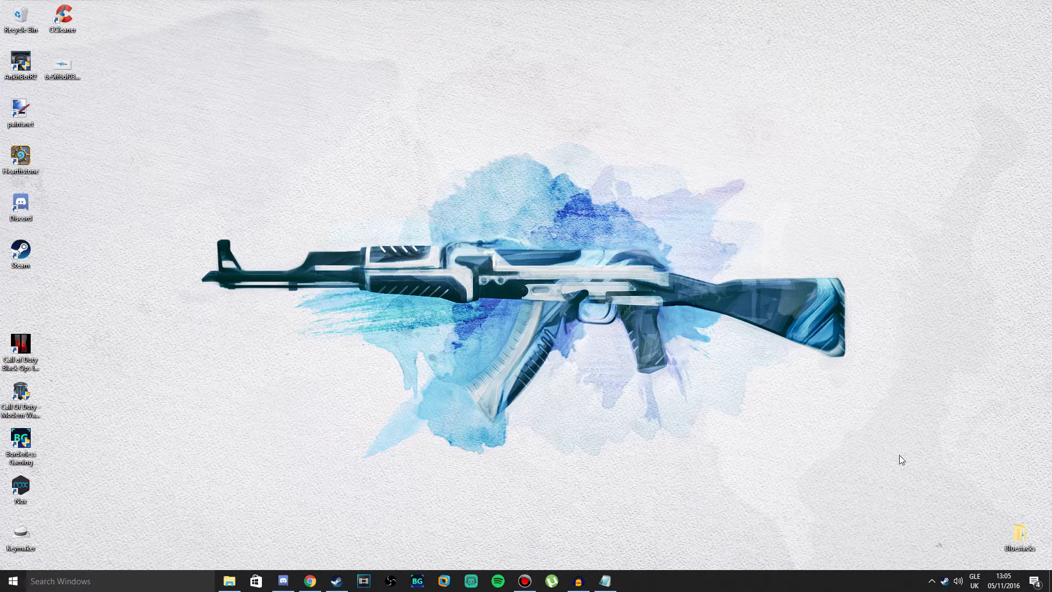
Start Rocket League from the Steam library and get past its title screen.
{"action": "left_click", "coordinate": [310, 581]}
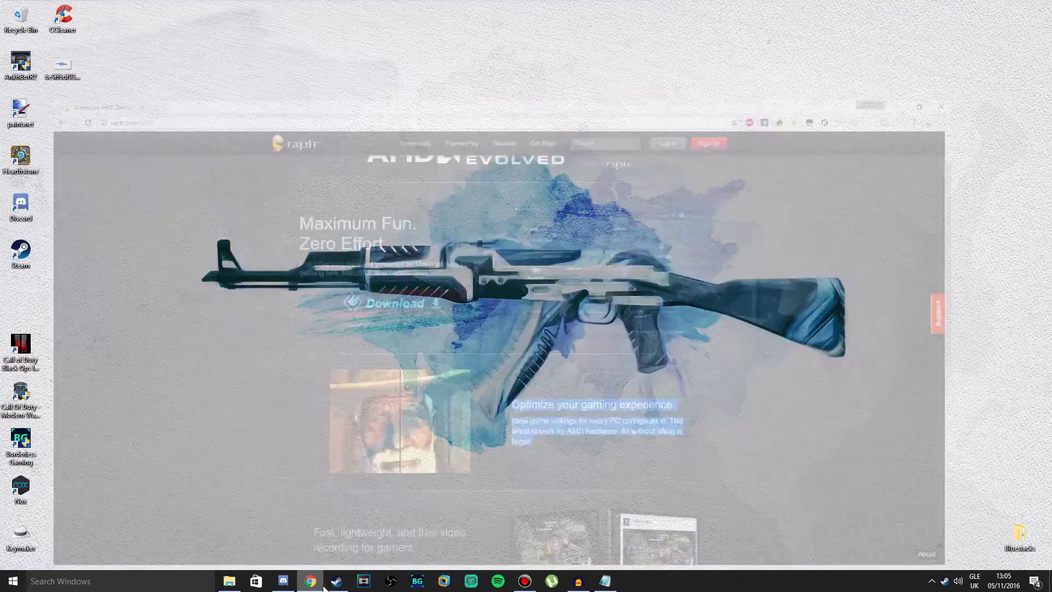
{"action": "left_click", "coordinate": [988, 6]}
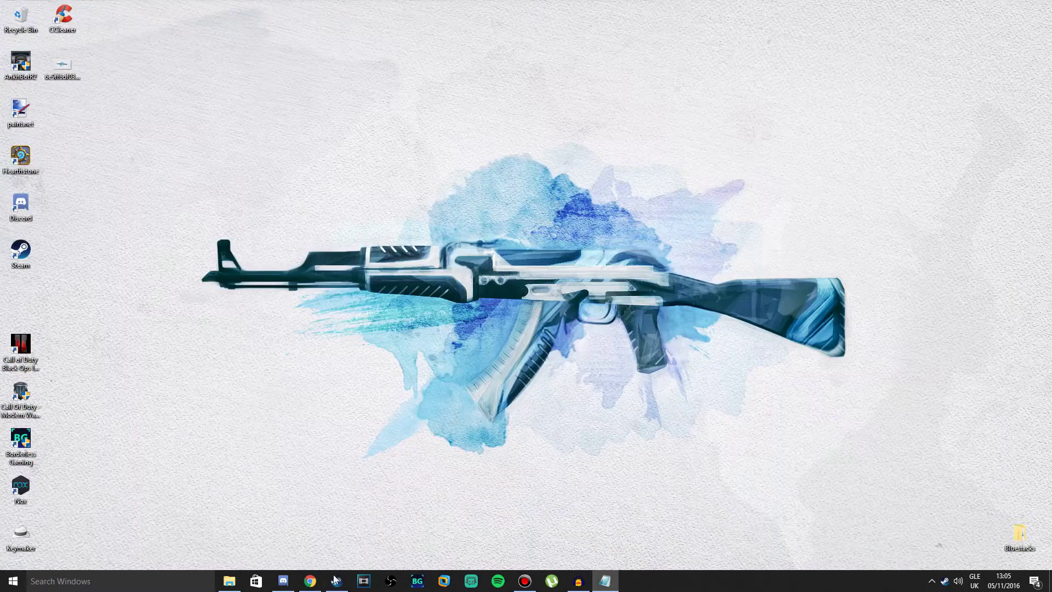
{"action": "left_click", "coordinate": [337, 581]}
{"action": "left_click", "coordinate": [186, 114]}
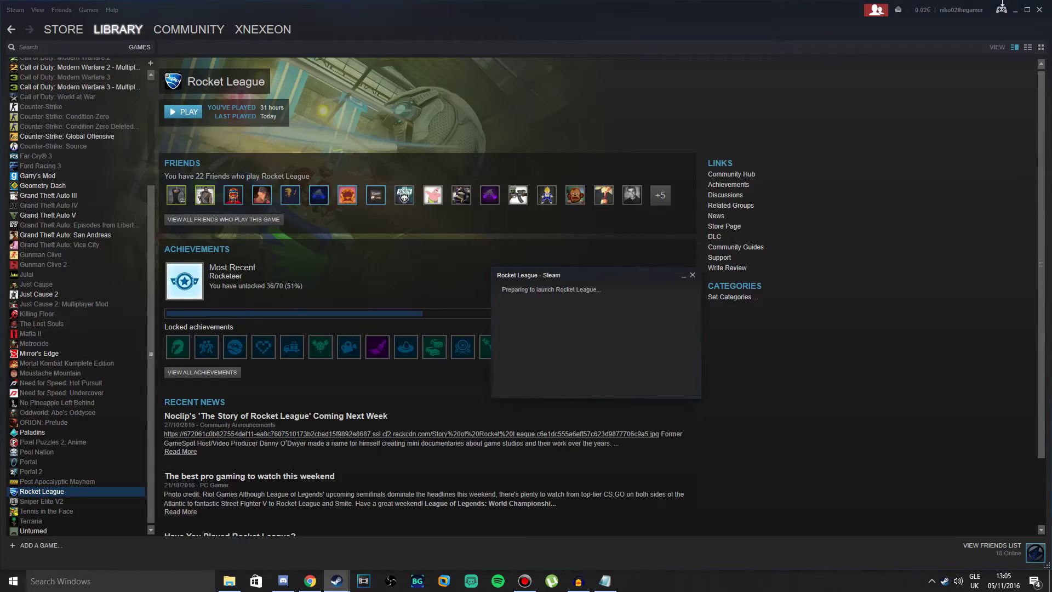
{"action": "left_click", "coordinate": [1013, 11]}
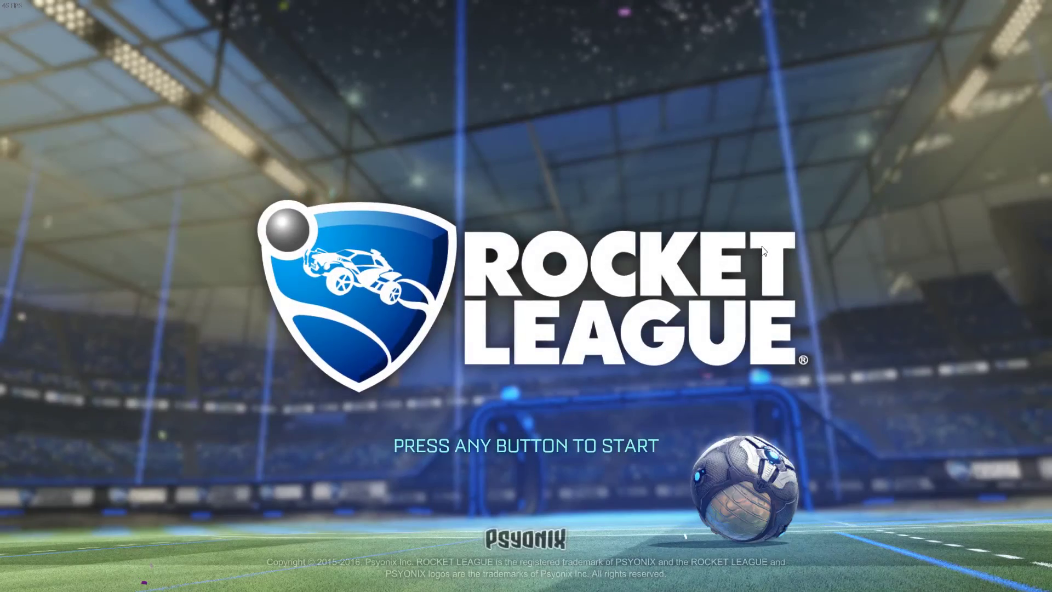
{"action": "left_click", "coordinate": [762, 248]}
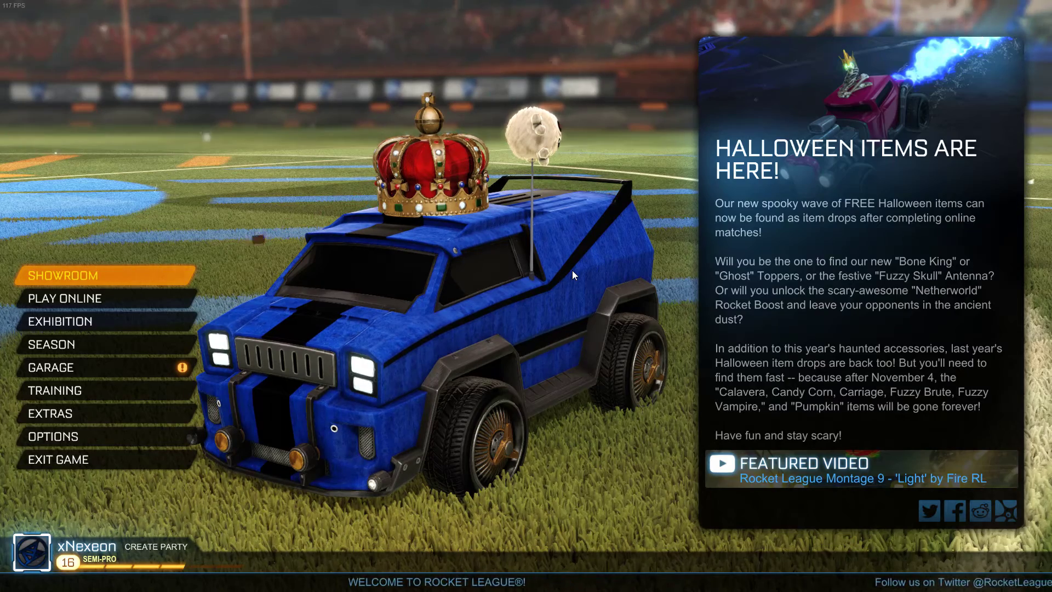
{"action": "key", "text": "ctrl+shift+Escape"}
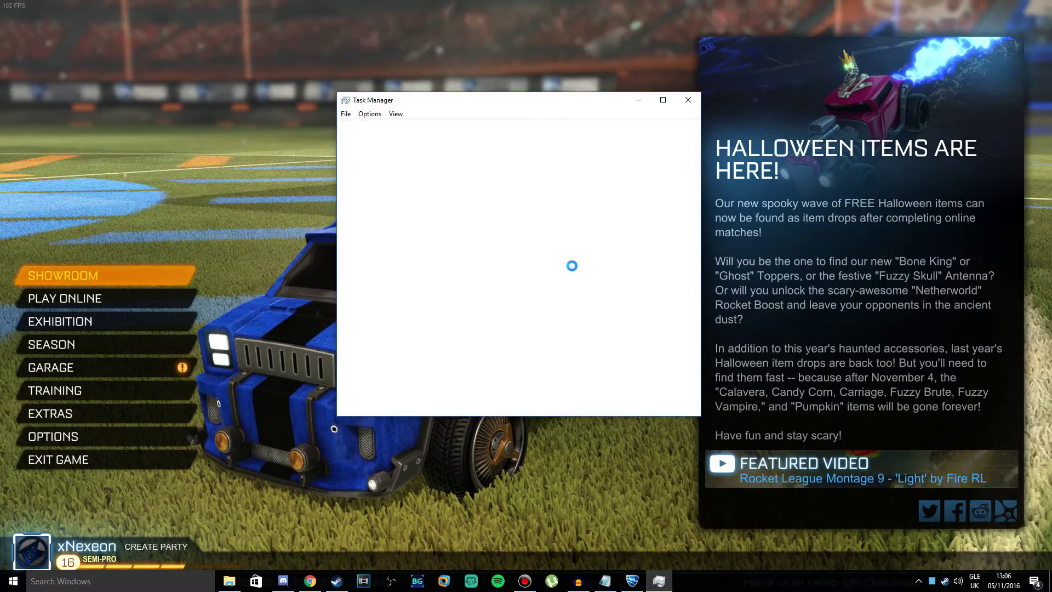
Expand Task Manager to More details and go to Rocket League's entry on the Details tab.
{"action": "left_click", "coordinate": [386, 403]}
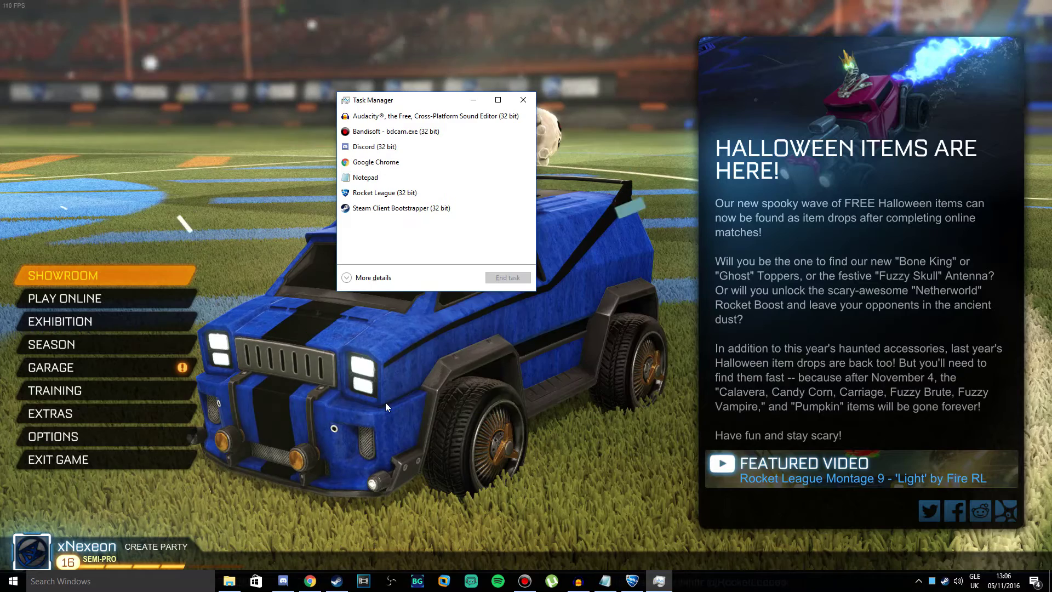
{"action": "left_click", "coordinate": [382, 279]}
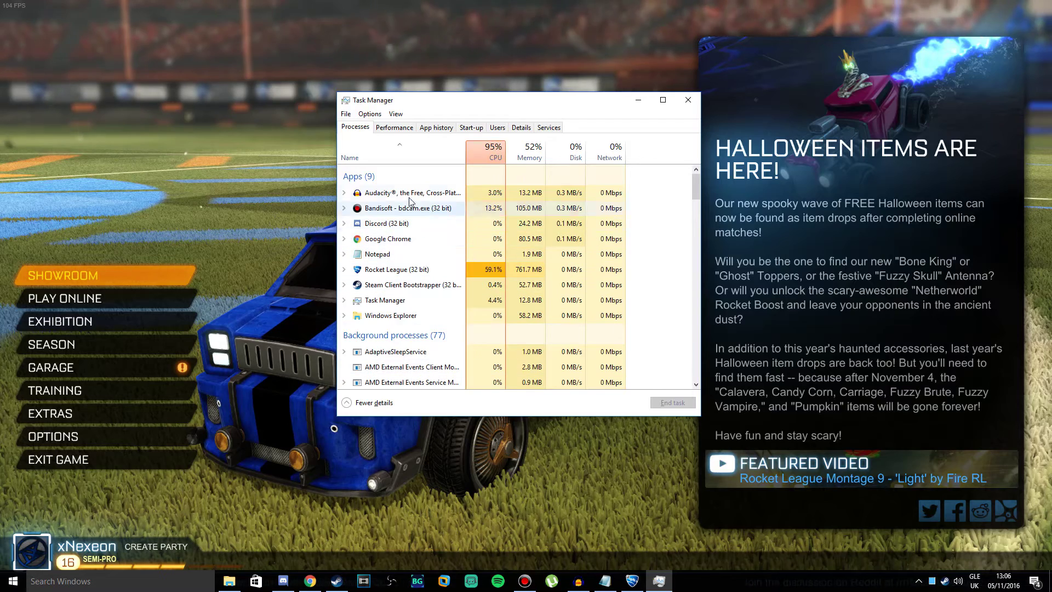
{"action": "left_click", "coordinate": [383, 193]}
{"action": "scroll", "coordinate": [399, 306], "scroll_direction": "down", "scroll_amount": 6}
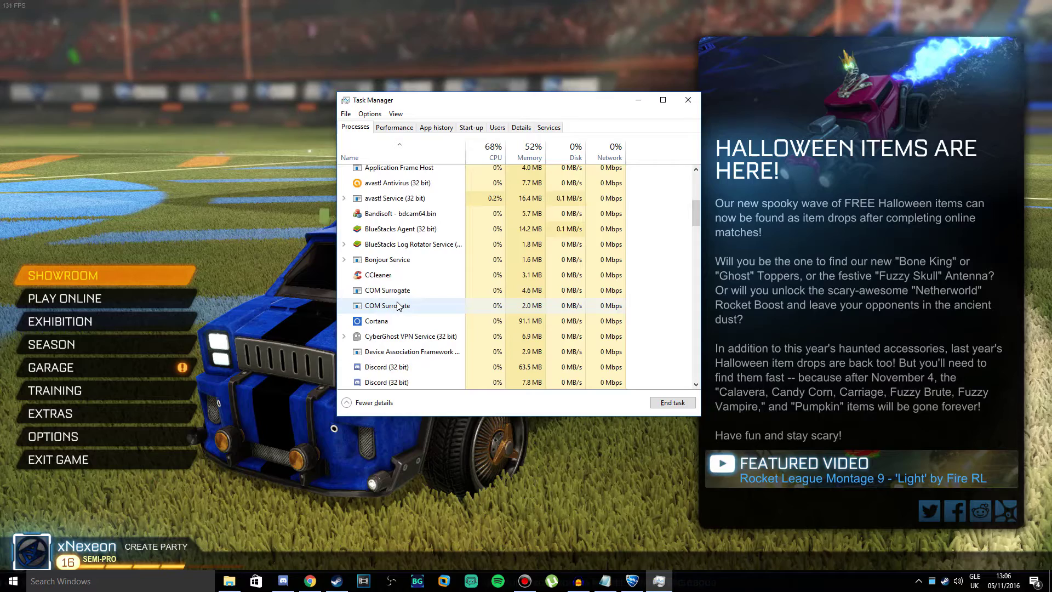
{"action": "scroll", "coordinate": [399, 305], "scroll_direction": "up", "scroll_amount": 5}
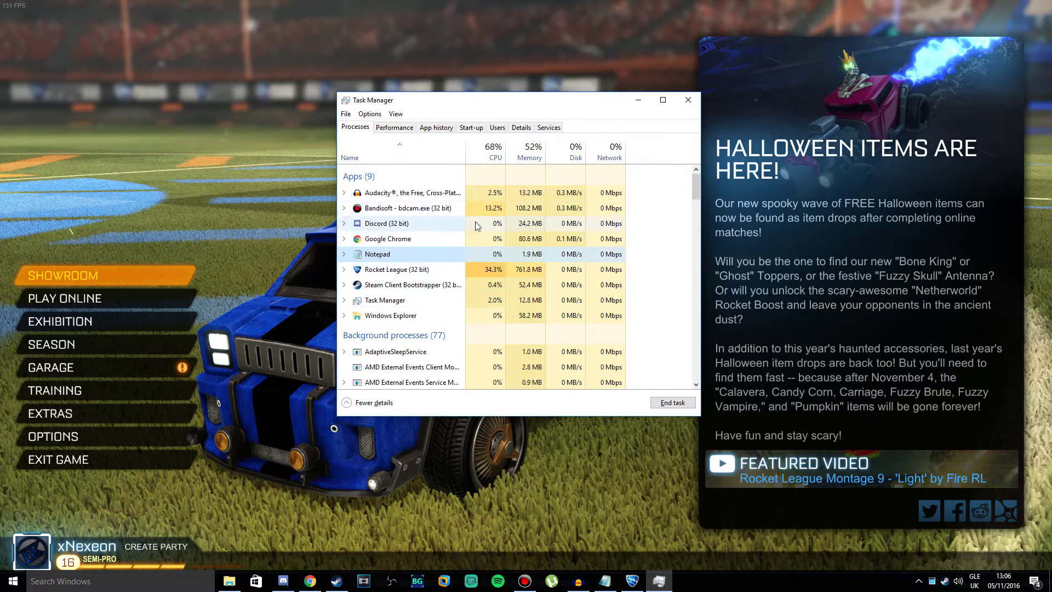
{"action": "left_click", "coordinate": [422, 271]}
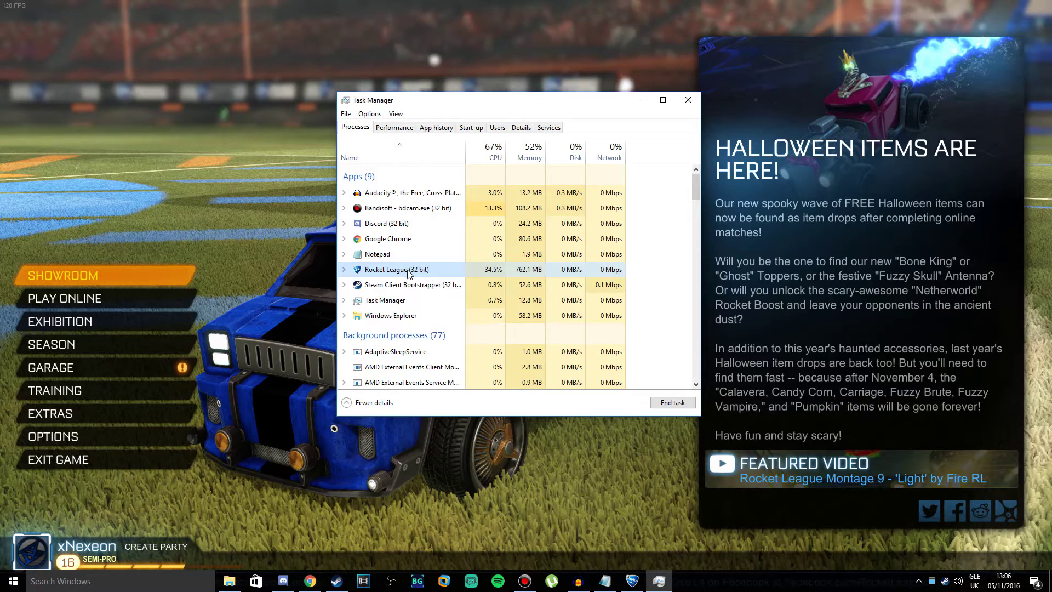
{"action": "right_click", "coordinate": [438, 270]}
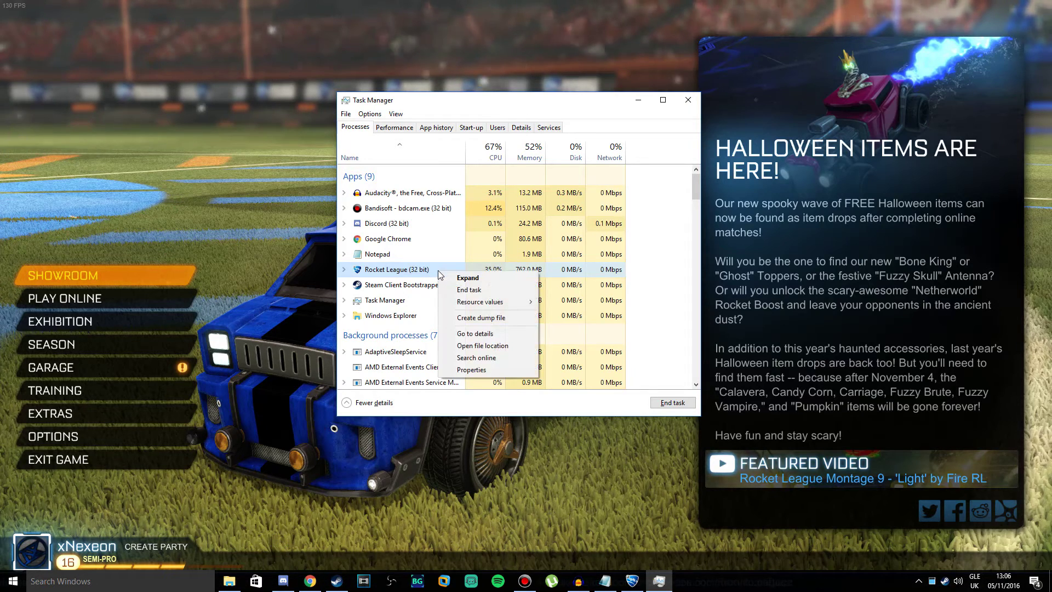
{"action": "left_click", "coordinate": [489, 335]}
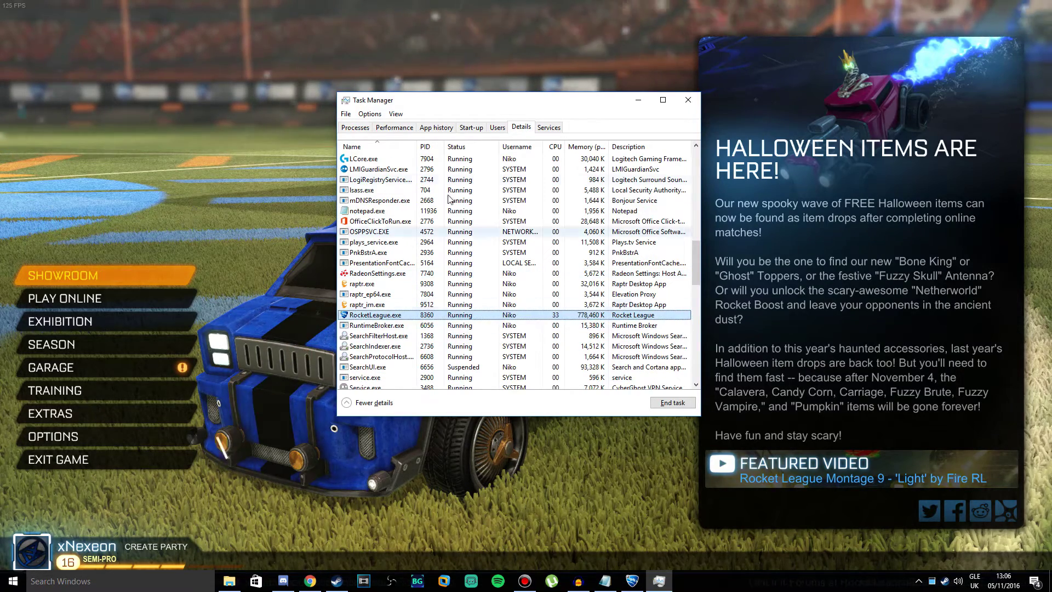
Raise RocketLeague.exe's priority, confirm the change, and return to the game.
{"action": "left_click", "coordinate": [521, 127]}
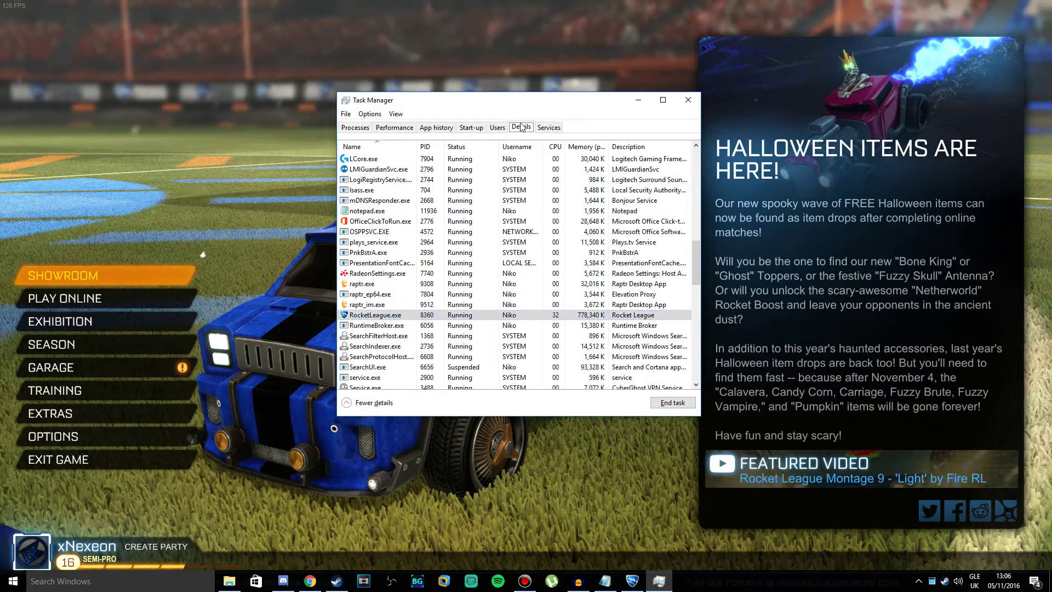
{"action": "right_click", "coordinate": [394, 315]}
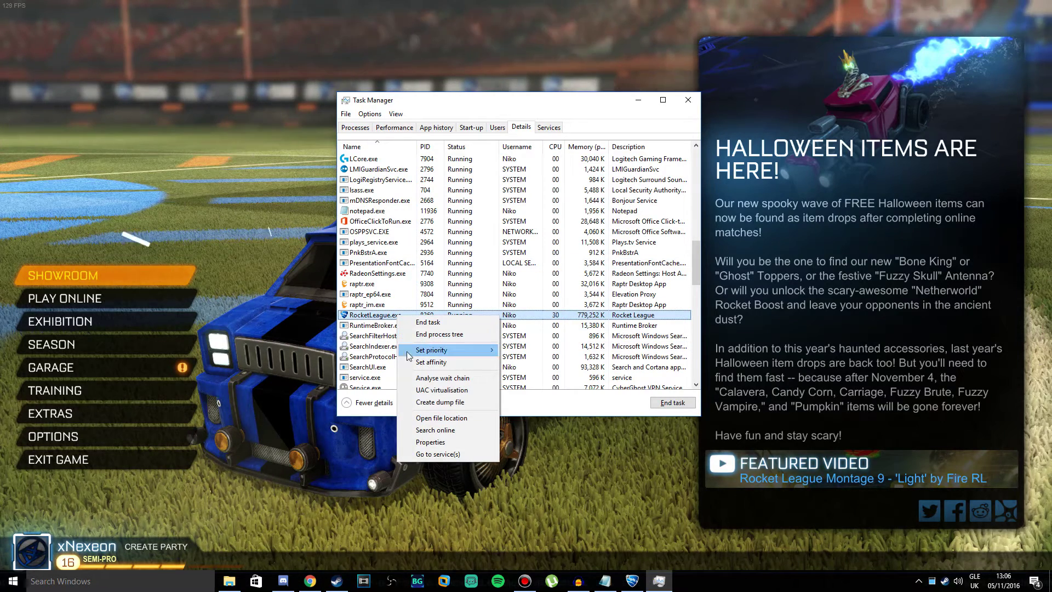
{"action": "mouse_move", "coordinate": [433, 350]}
{"action": "left_click", "coordinate": [556, 360]}
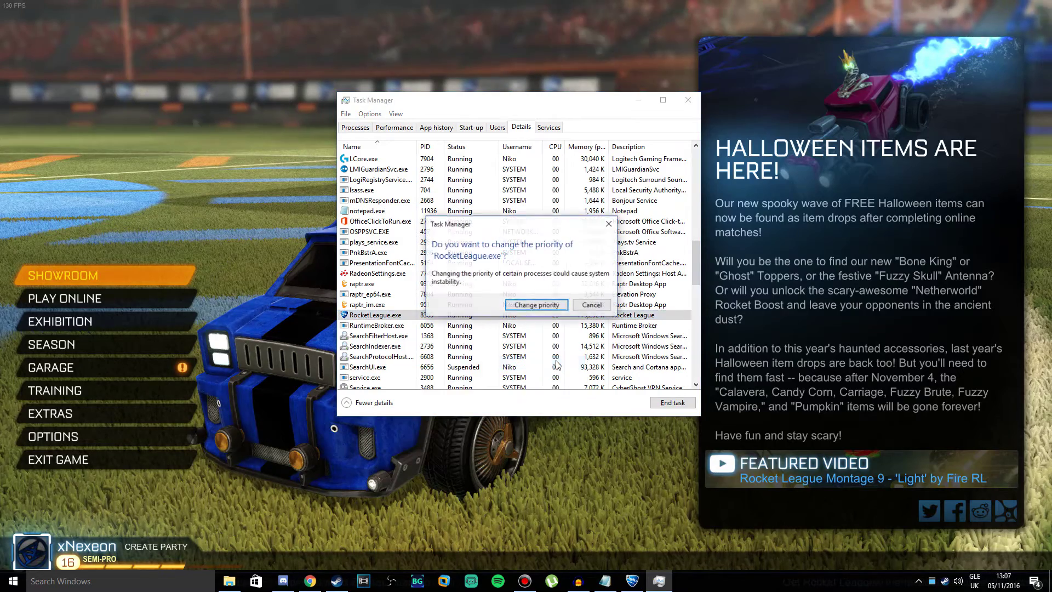
{"action": "left_click", "coordinate": [536, 305]}
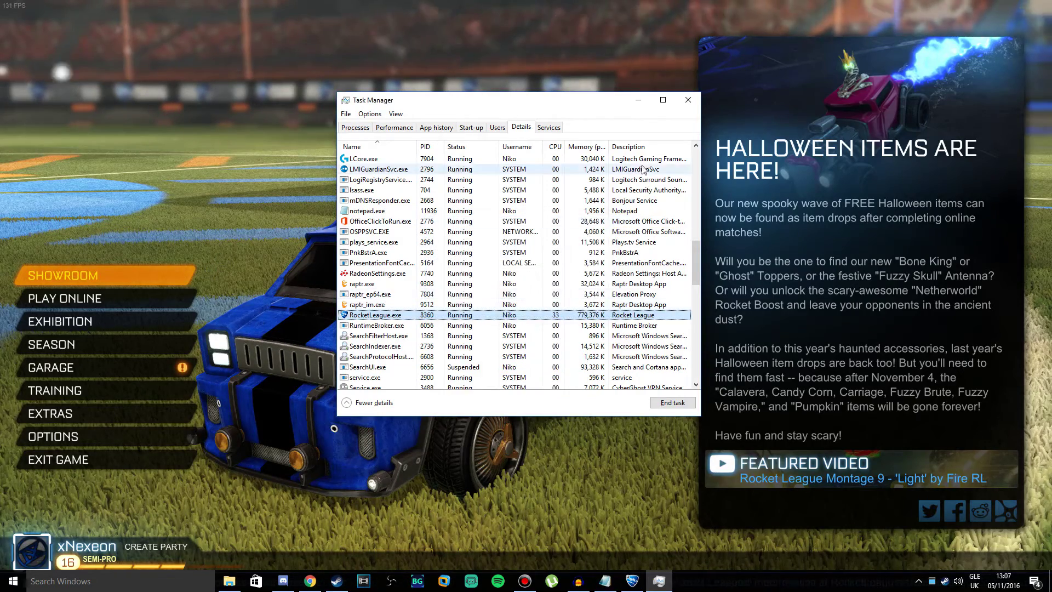
{"action": "left_click", "coordinate": [291, 68]}
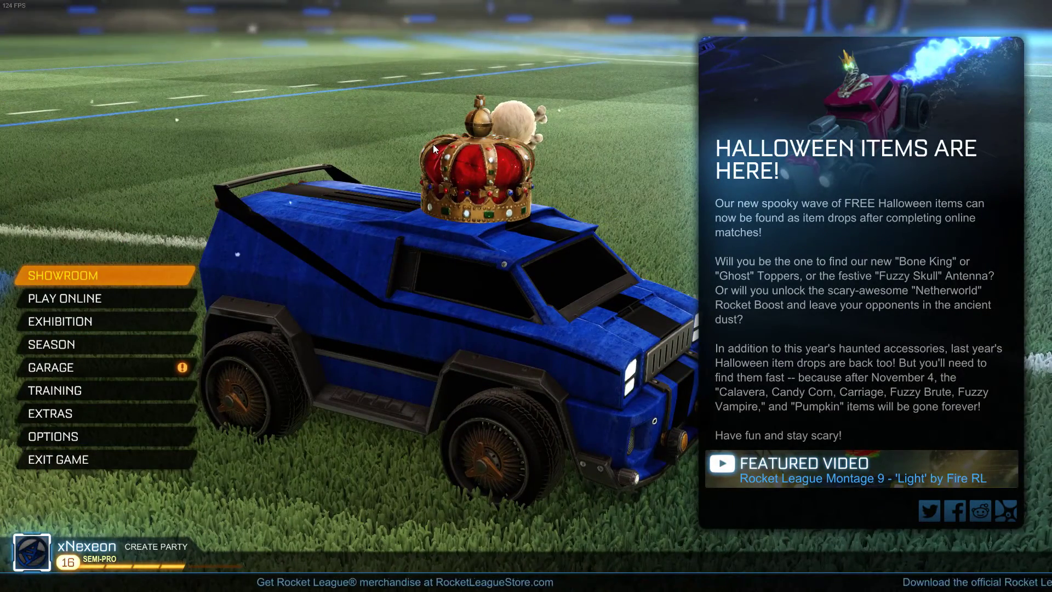
Bring Task Manager forward and set RocketLeague.exe to Above normal priority, then return to the game.
{"action": "key", "text": "super+Tab"}
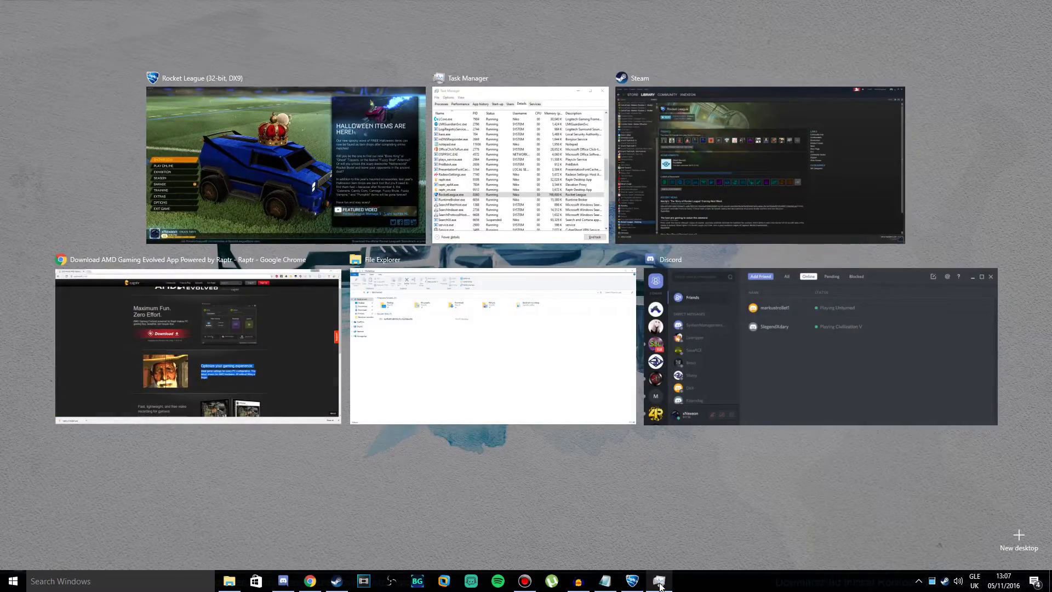
{"action": "left_click", "coordinate": [661, 585]}
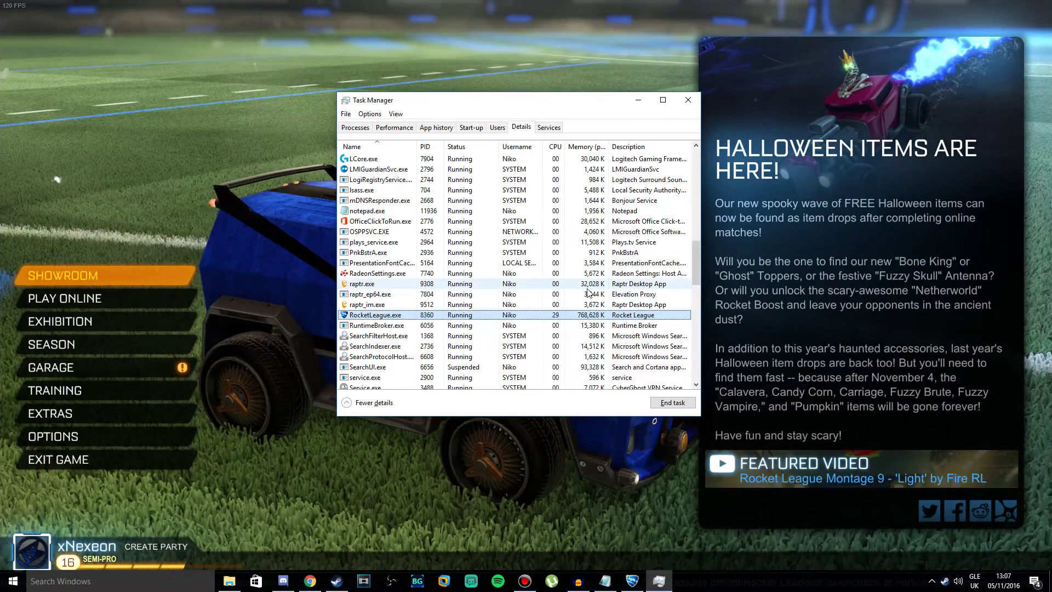
{"action": "right_click", "coordinate": [482, 322]}
{"action": "mouse_move", "coordinate": [547, 353]}
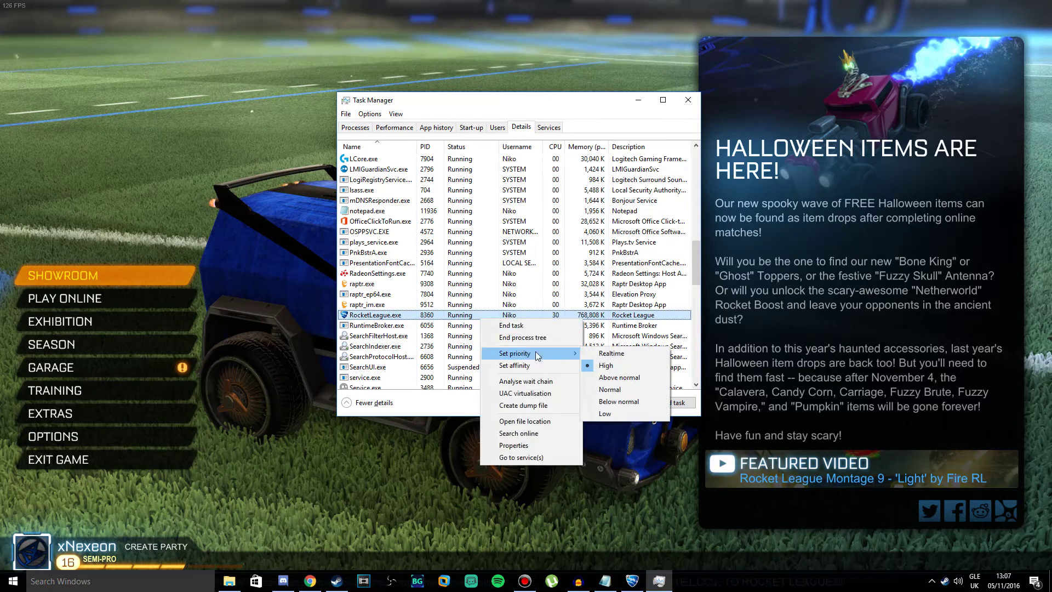
{"action": "left_click", "coordinate": [637, 380]}
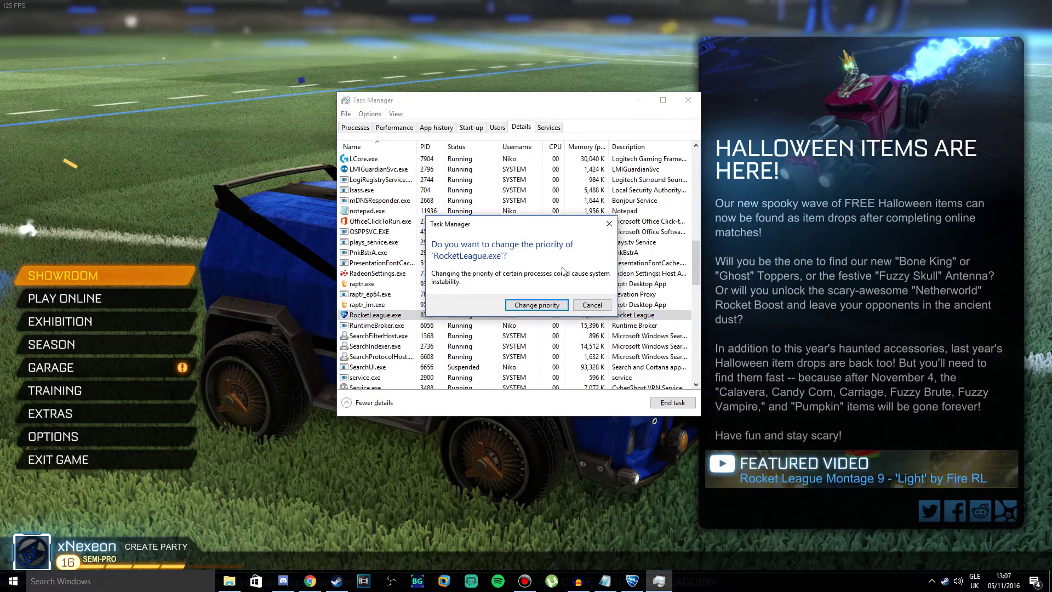
{"action": "left_click", "coordinate": [557, 305]}
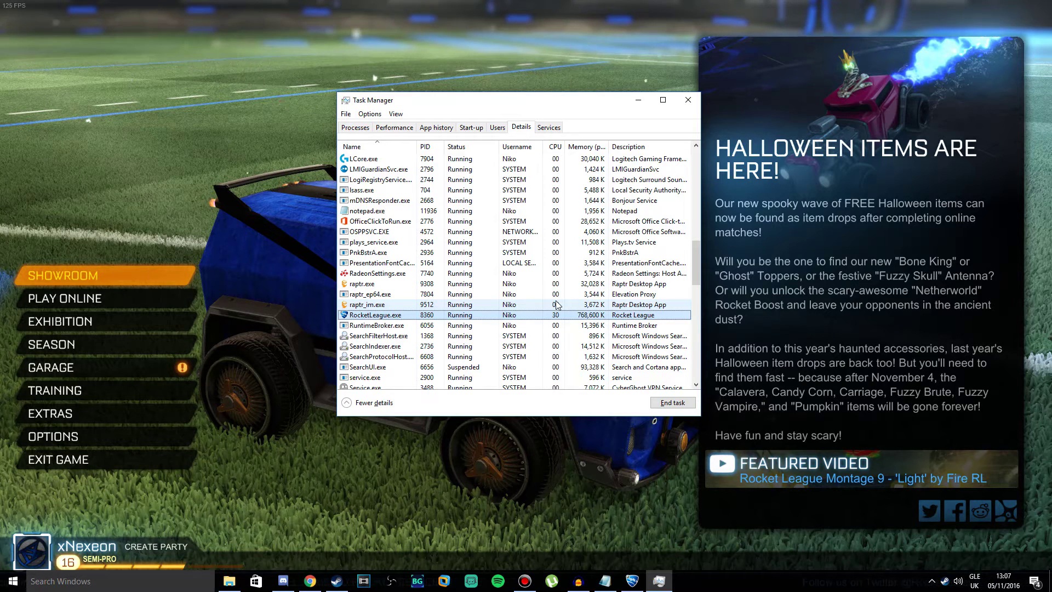
{"action": "right_click", "coordinate": [560, 315]}
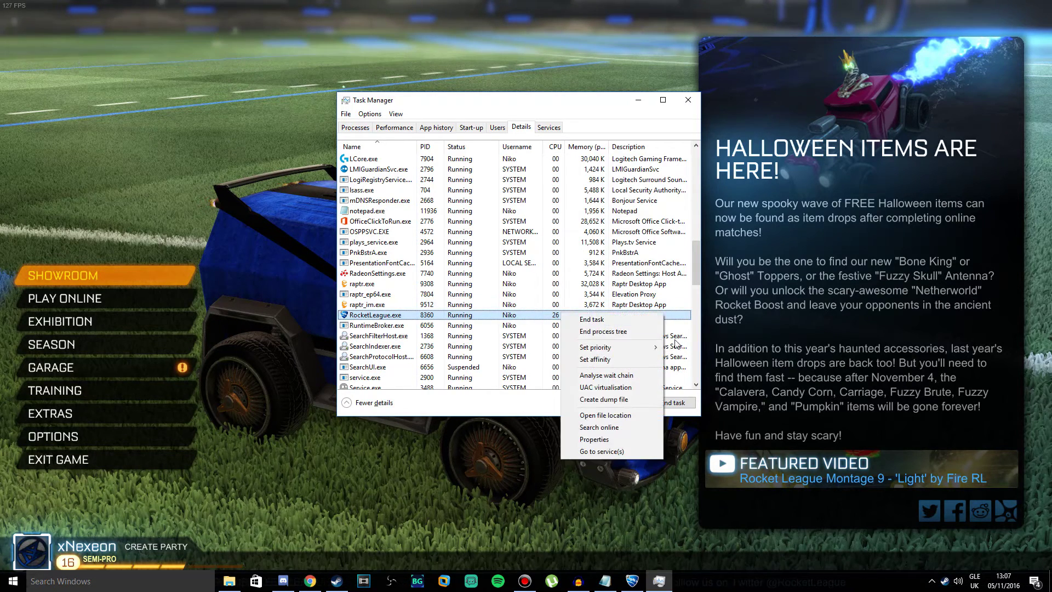
{"action": "mouse_move", "coordinate": [630, 347]}
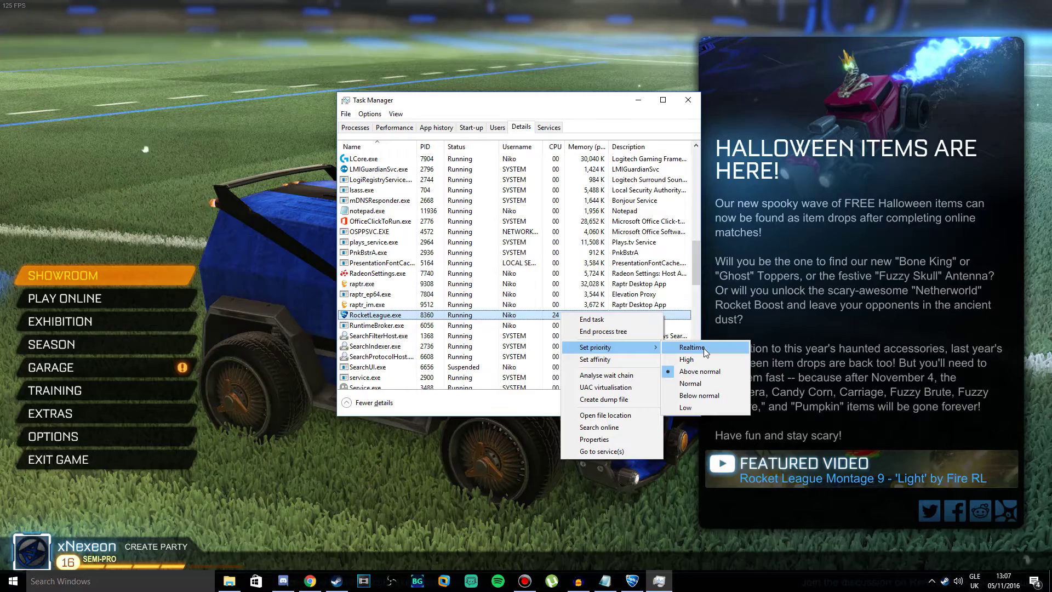
{"action": "left_click", "coordinate": [682, 103]}
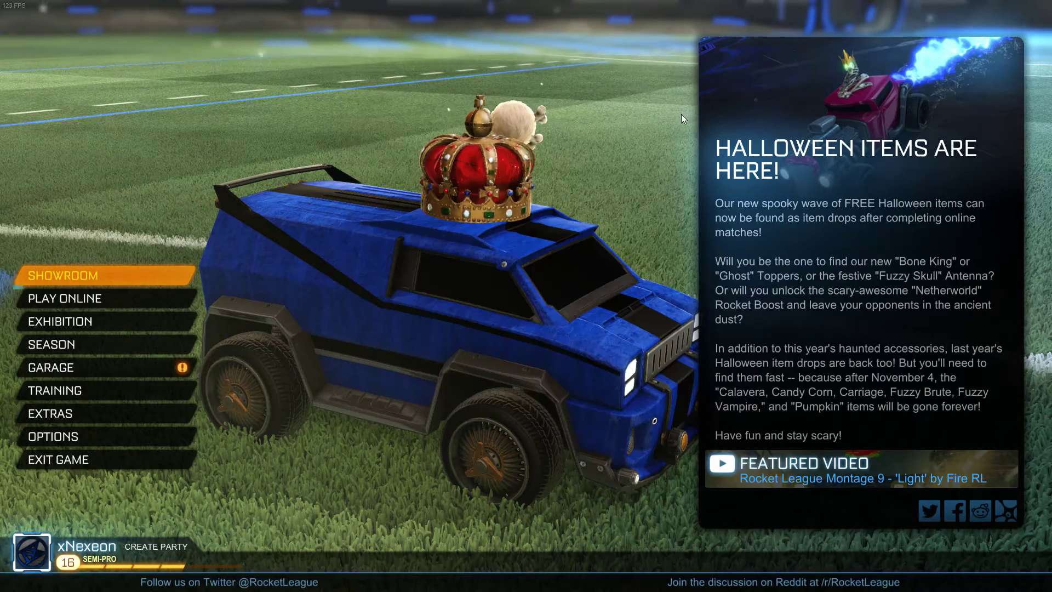
Orbit the showroom car, then open the game's Options on the Camera tab.
{"action": "left_click_drag", "start_coordinate": [479, 299], "coordinate": [362, 296]}
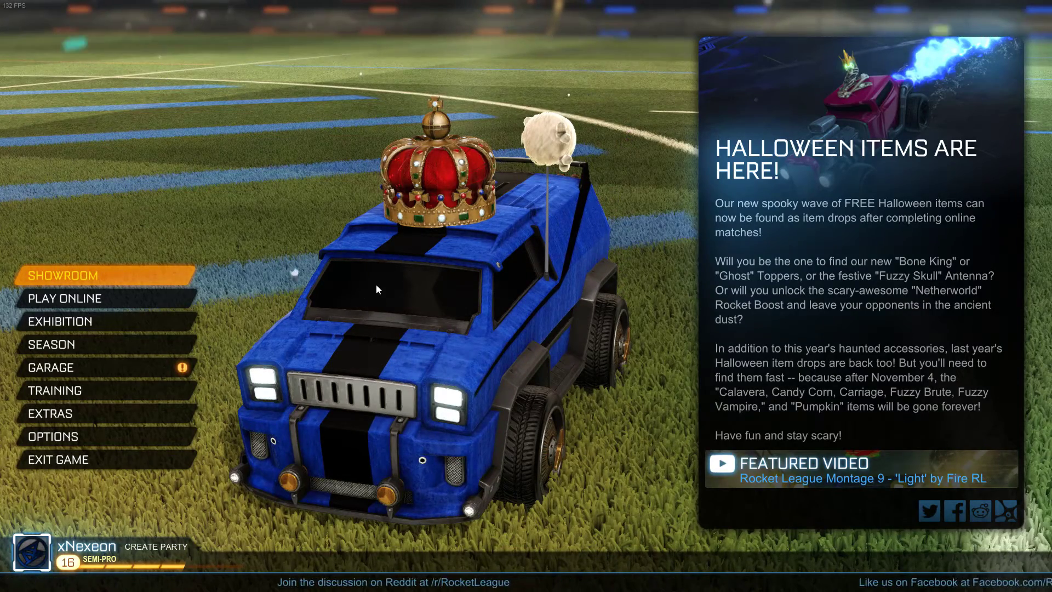
{"action": "mouse_move", "coordinate": [527, 288]}
{"action": "left_mouse_down"}
{"action": "mouse_move", "coordinate": [530, 307]}
{"action": "mouse_move", "coordinate": [546, 288]}
{"action": "left_mouse_up"}
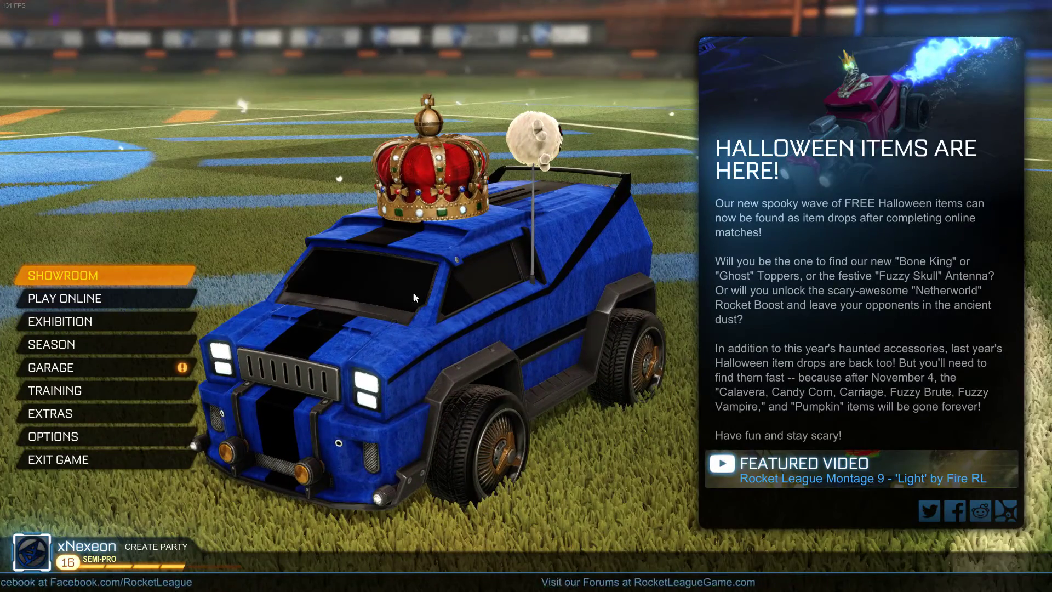
{"action": "left_click", "coordinate": [172, 436]}
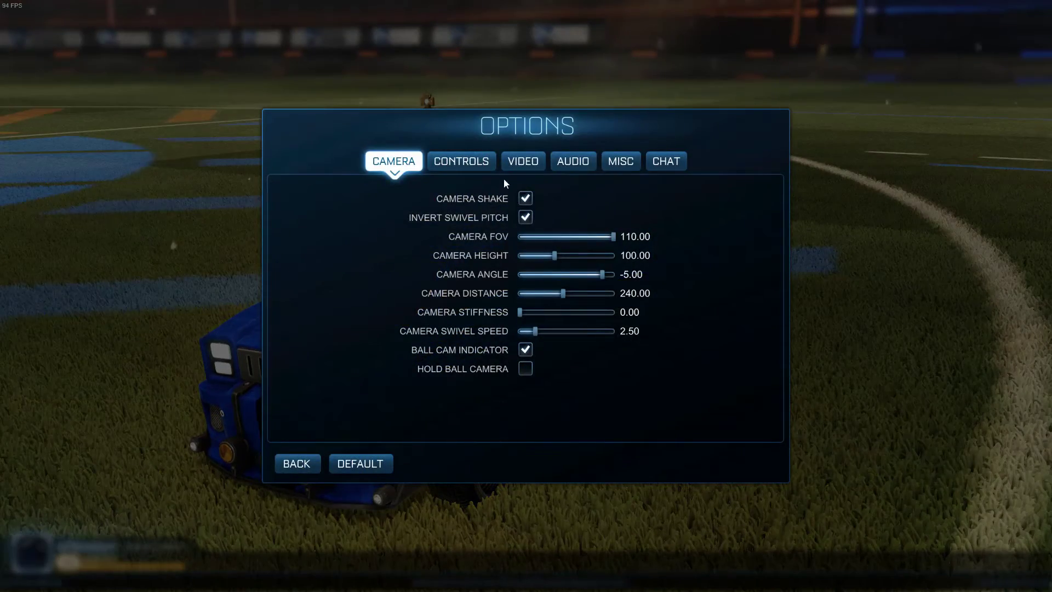
On the Video tab, turn off High Quality Shaders, Ambient Occlusion, Depth of Field, Bloom and Light Shafts.
{"action": "left_click", "coordinate": [509, 167]}
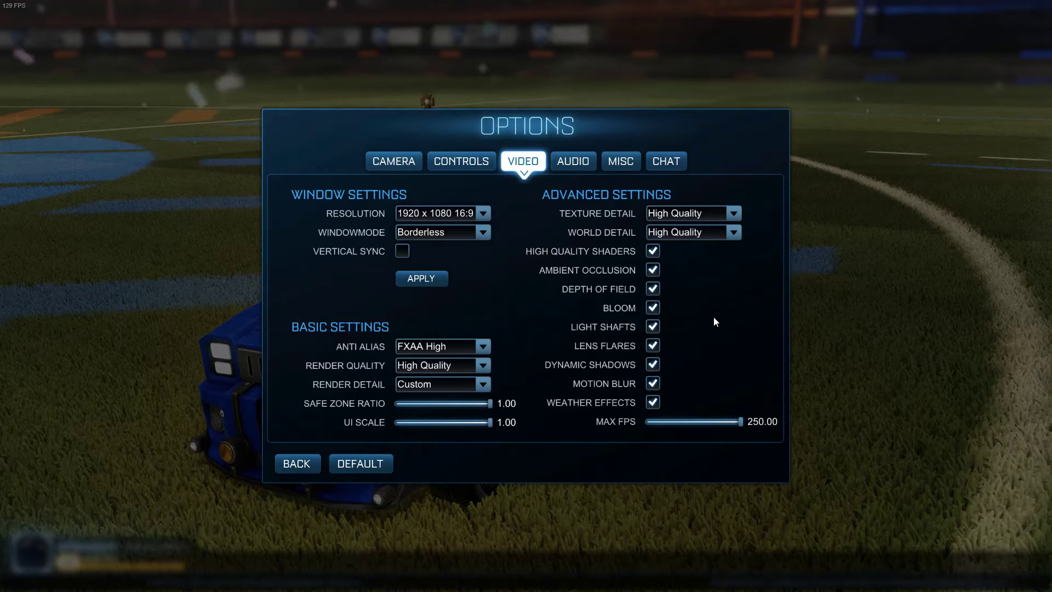
{"action": "left_click", "coordinate": [660, 255]}
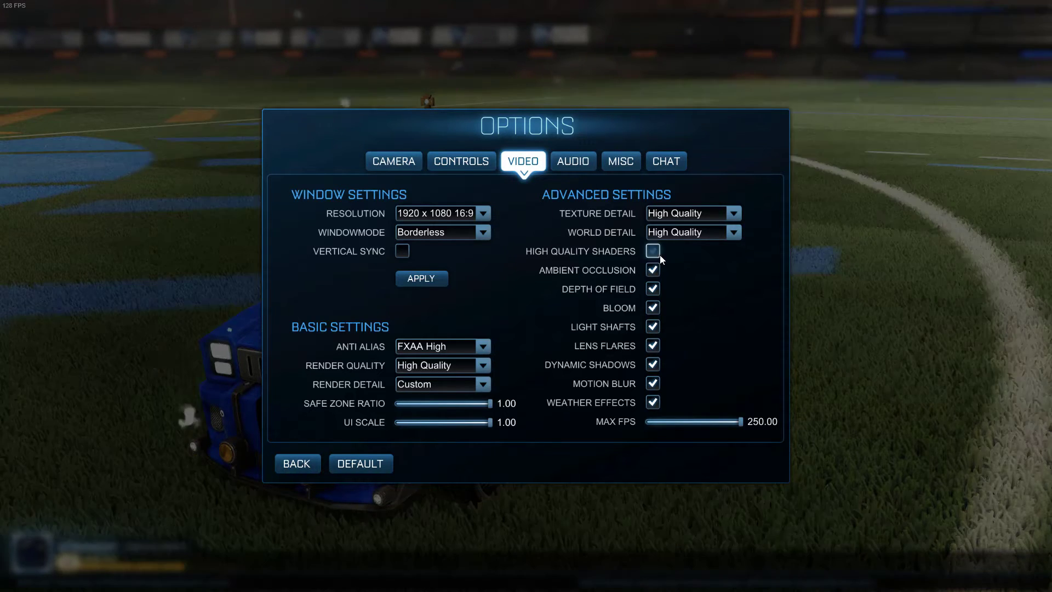
{"action": "left_click", "coordinate": [653, 269]}
{"action": "left_click", "coordinate": [652, 288]}
{"action": "left_click", "coordinate": [653, 307]}
{"action": "left_click", "coordinate": [653, 326]}
Turn off Lens Flares, Dynamic Shadows, Motion Blur and Weather Effects, then go back and choose Exit Game.
{"action": "left_click", "coordinate": [652, 346]}
{"action": "left_click", "coordinate": [653, 364]}
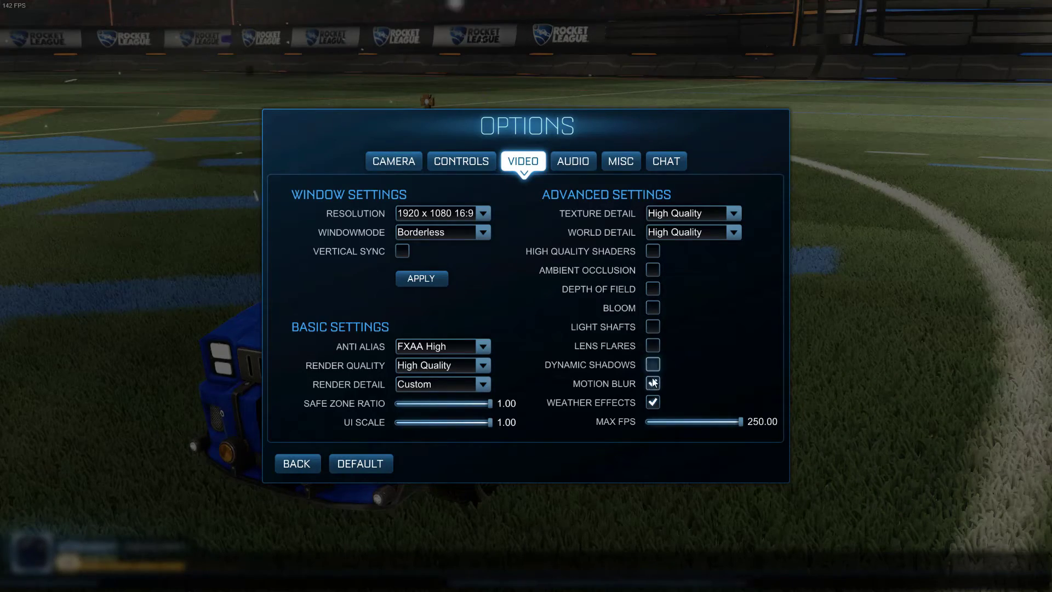
{"action": "left_click", "coordinate": [653, 383]}
{"action": "left_click", "coordinate": [652, 403]}
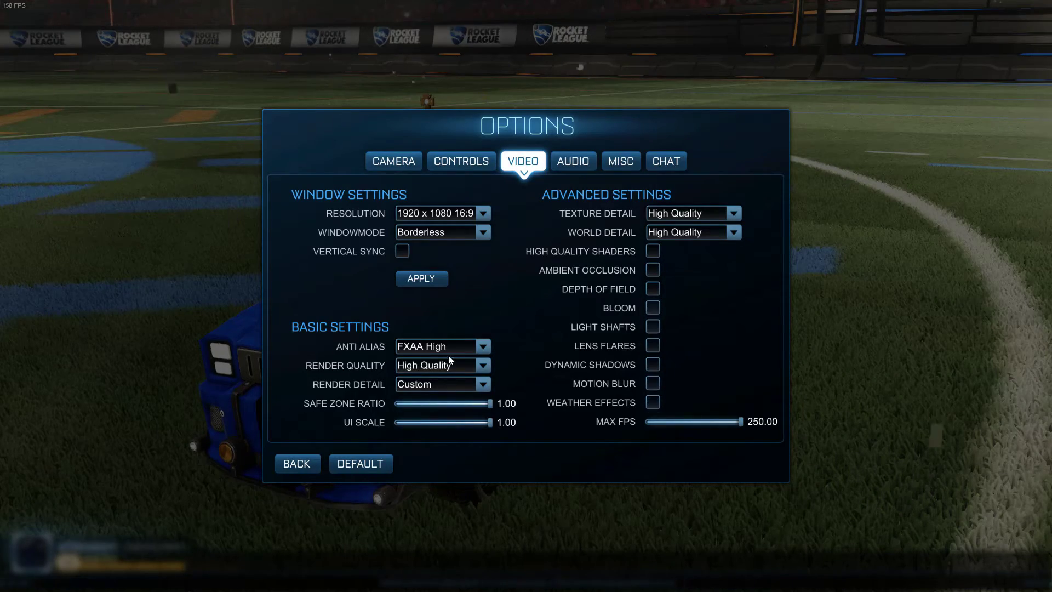
{"action": "left_click", "coordinate": [301, 464]}
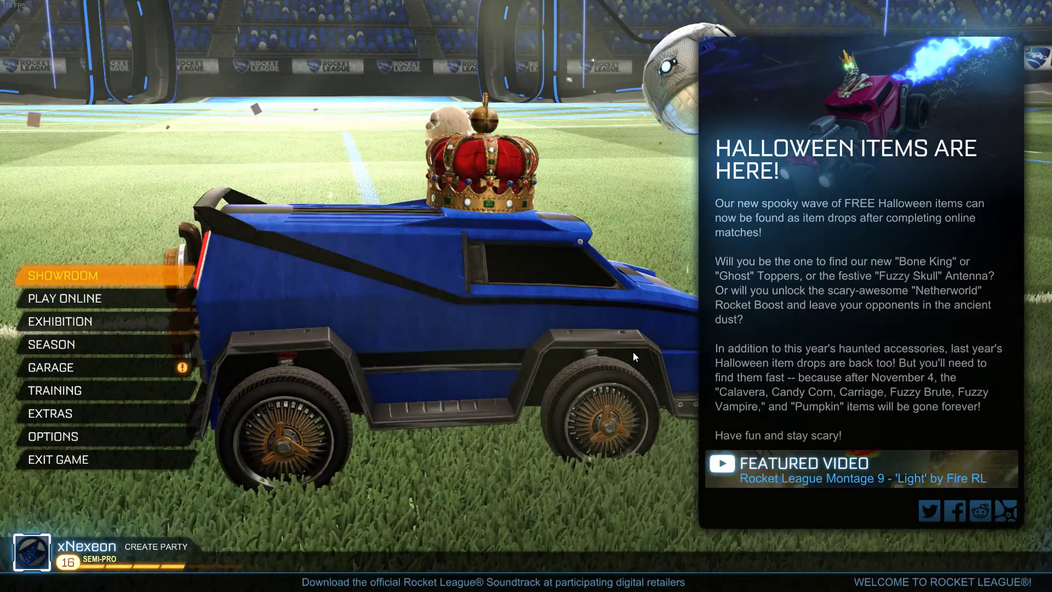
{"action": "left_click", "coordinate": [94, 463]}
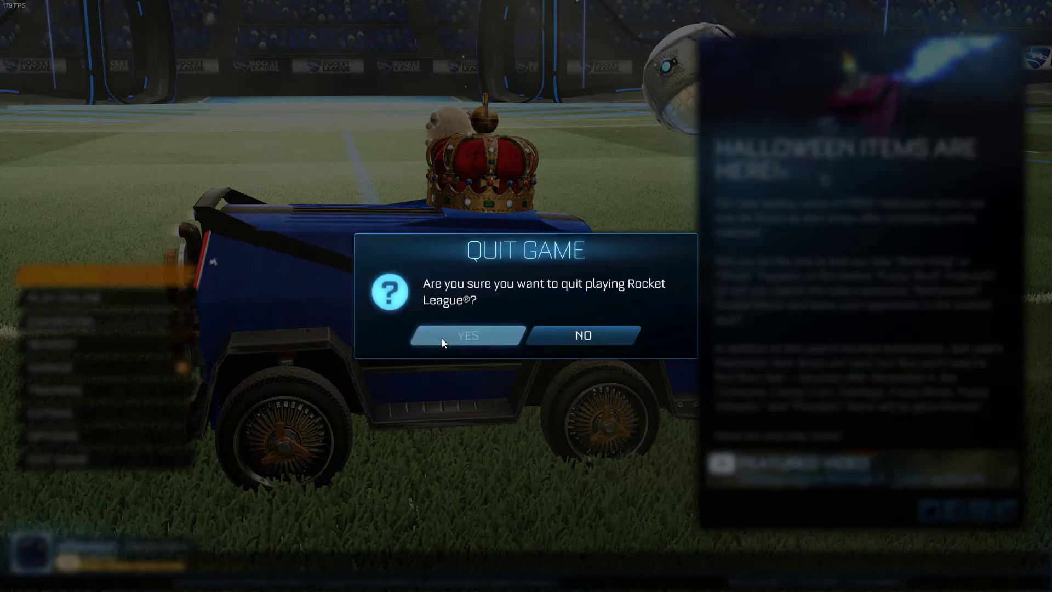
Answer Yes in the Quit Game dialog to close Rocket League.
{"action": "left_click", "coordinate": [442, 337]}
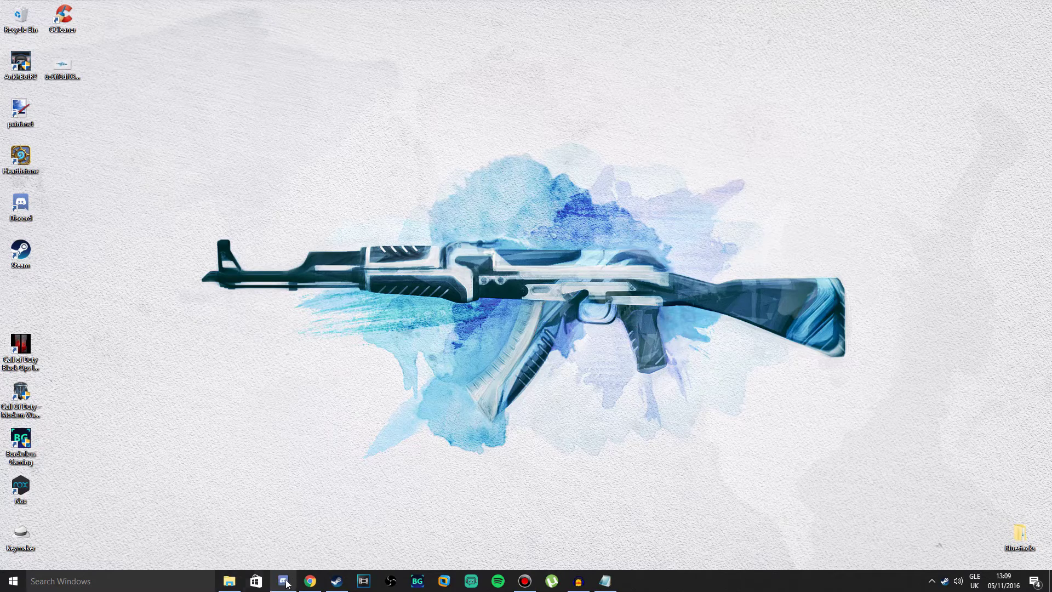
Bring back Chrome's raptr.com/amd download page, scroll to its top, then minimize Chrome.
{"action": "left_click", "coordinate": [311, 581]}
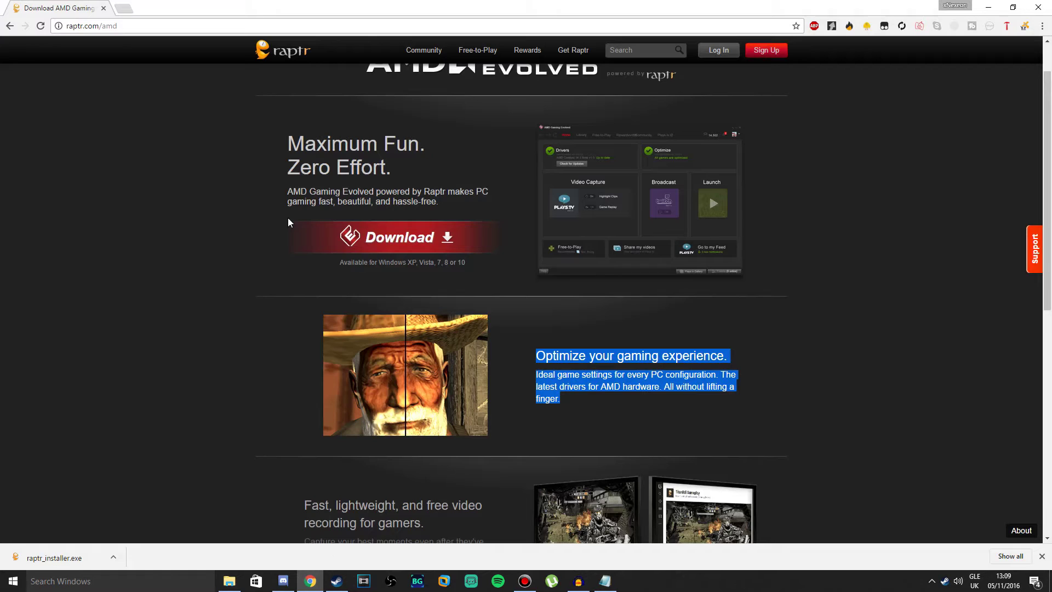
{"action": "scroll", "coordinate": [384, 207], "scroll_direction": "up", "scroll_amount": 1}
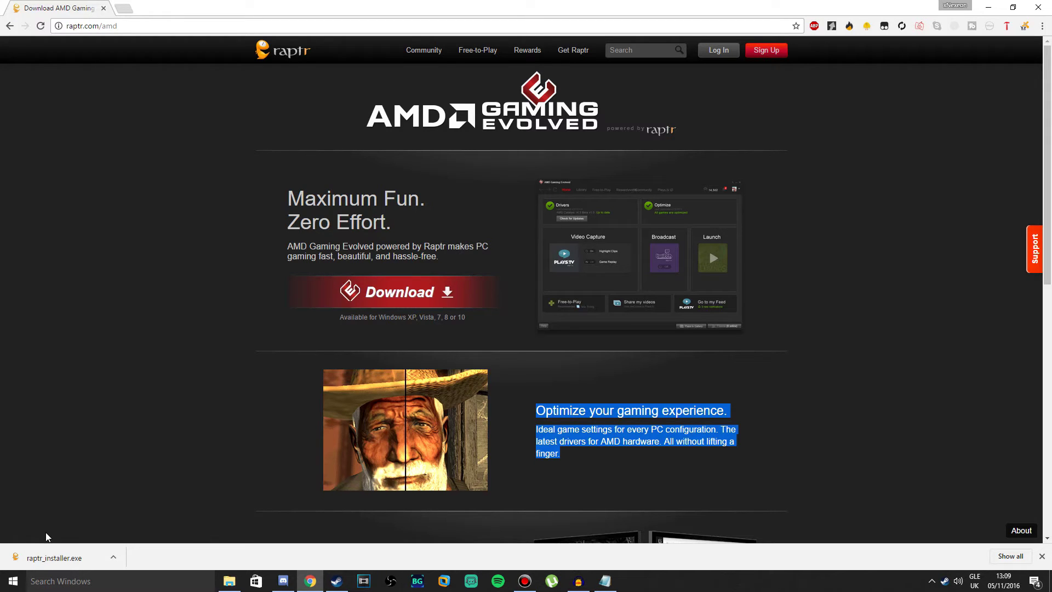
{"action": "left_click", "coordinate": [988, 10]}
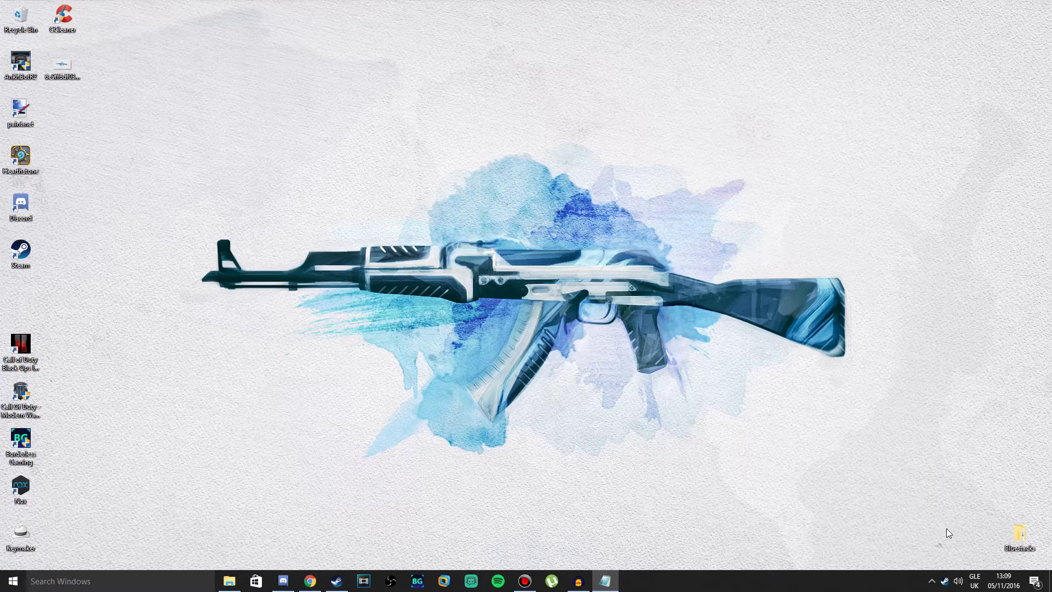
Launch AMD Gaming Evolved from the hidden tray icons and show its Library of installed games.
{"action": "left_click", "coordinate": [931, 581]}
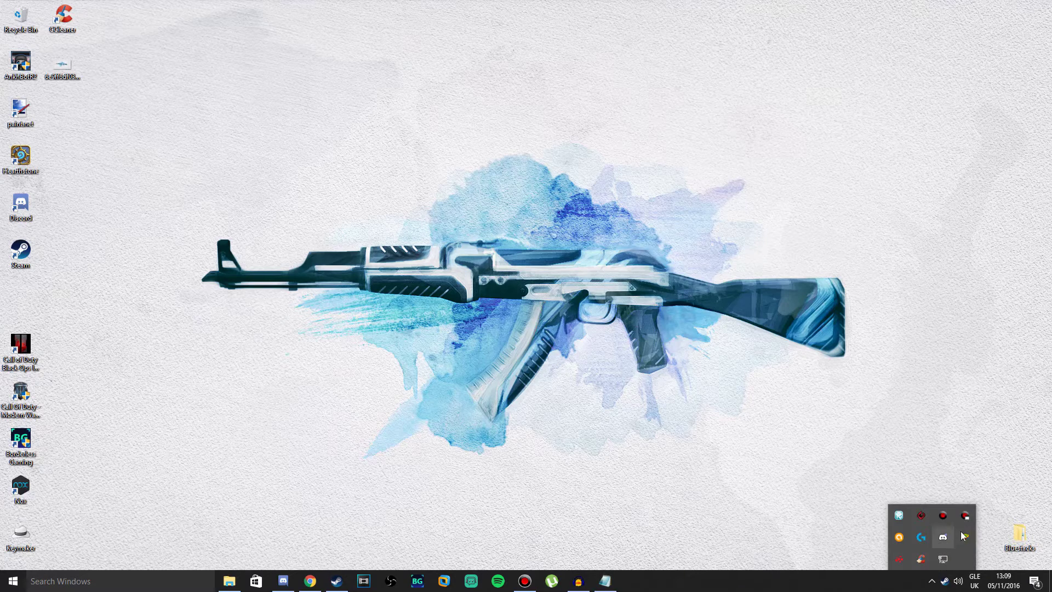
{"action": "left_click", "coordinate": [921, 521]}
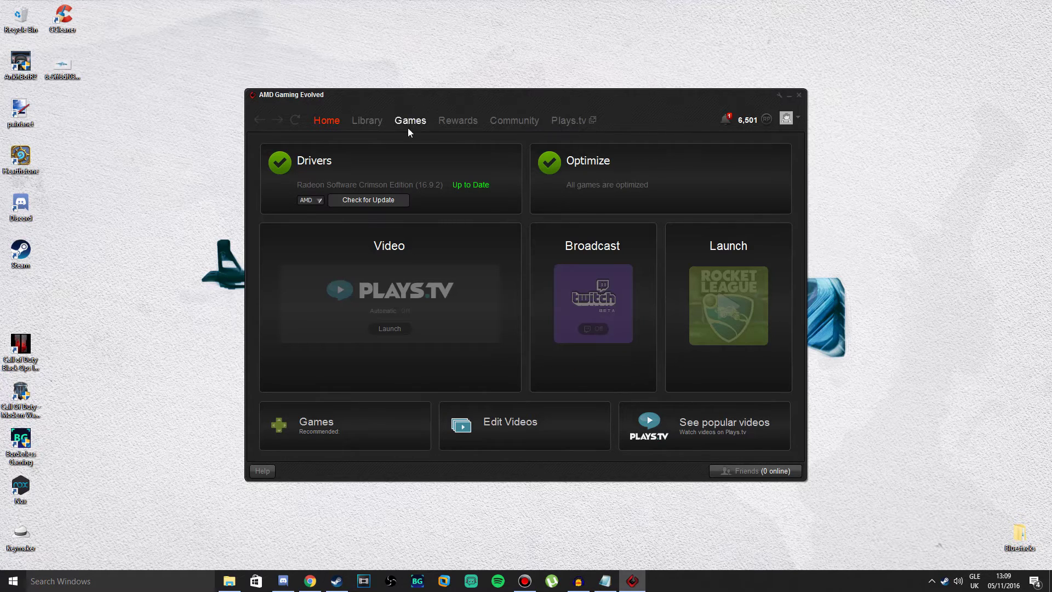
{"action": "left_click", "coordinate": [366, 124]}
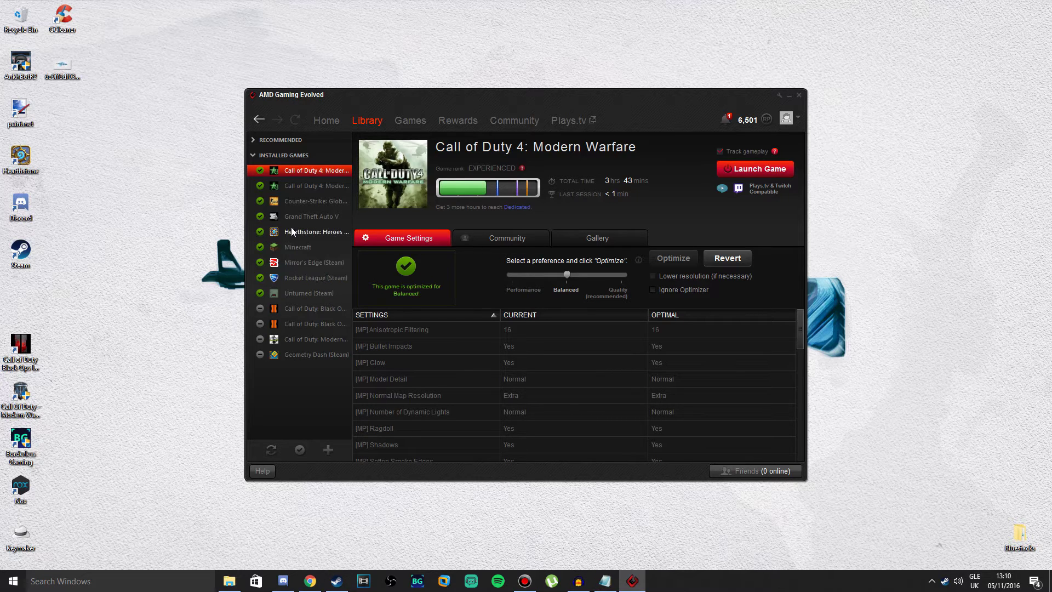
Optimize Rocket League's graphics settings to Balanced and confirm.
{"action": "left_click", "coordinate": [314, 278]}
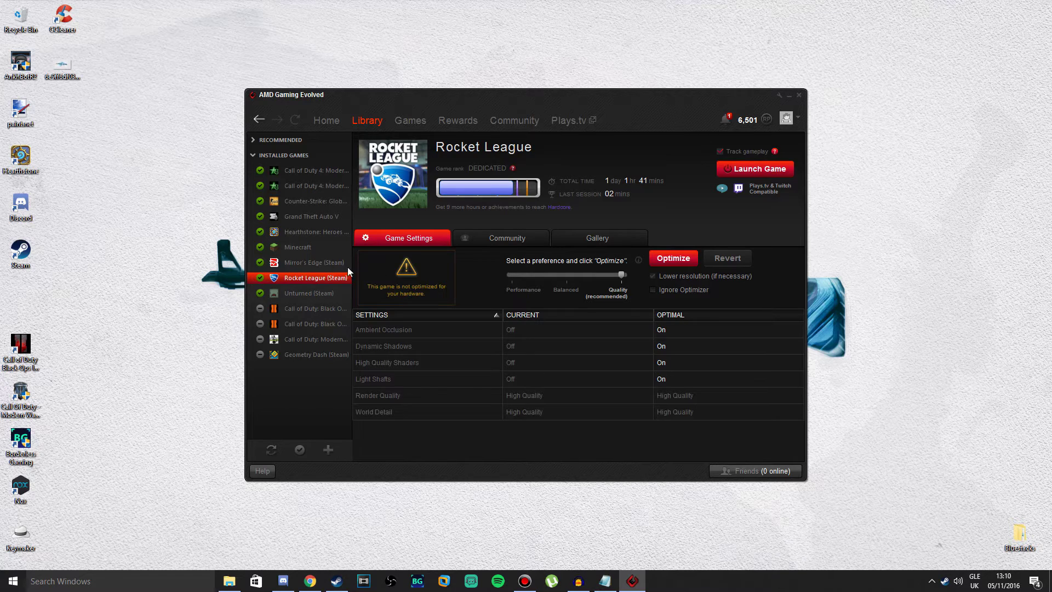
{"action": "left_click", "coordinate": [685, 261]}
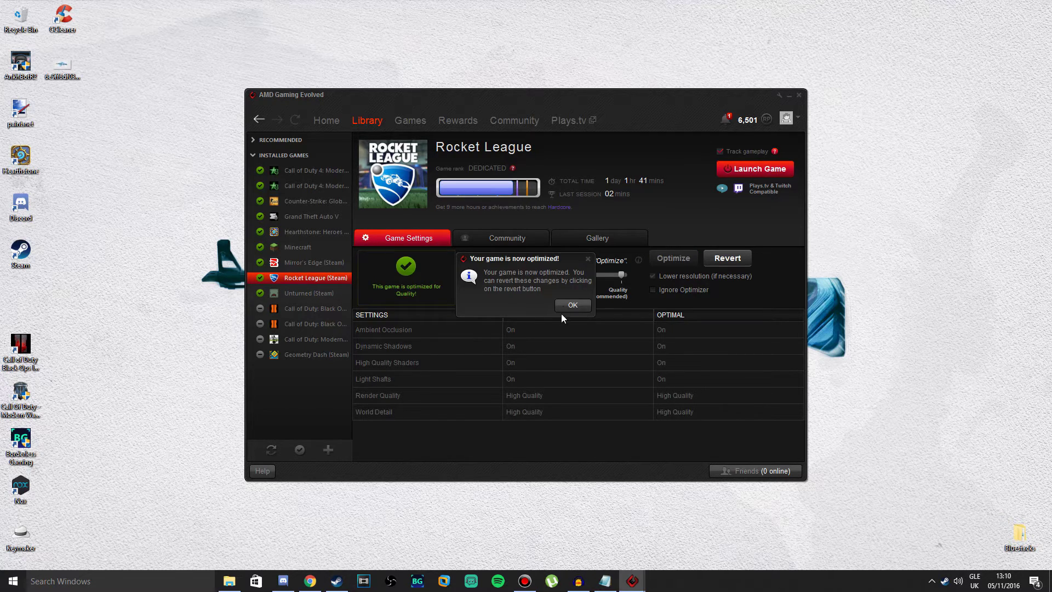
{"action": "left_click", "coordinate": [565, 307]}
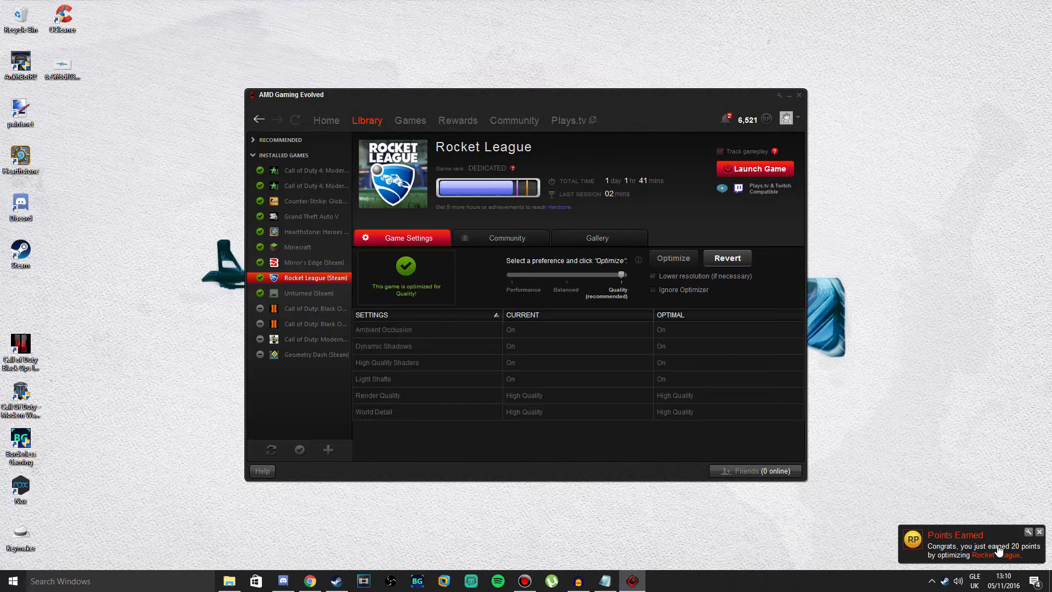
Glance at Mirror's Edge's settings, return to Rocket League, then close AMD Gaming Evolved.
{"action": "left_click", "coordinate": [337, 266]}
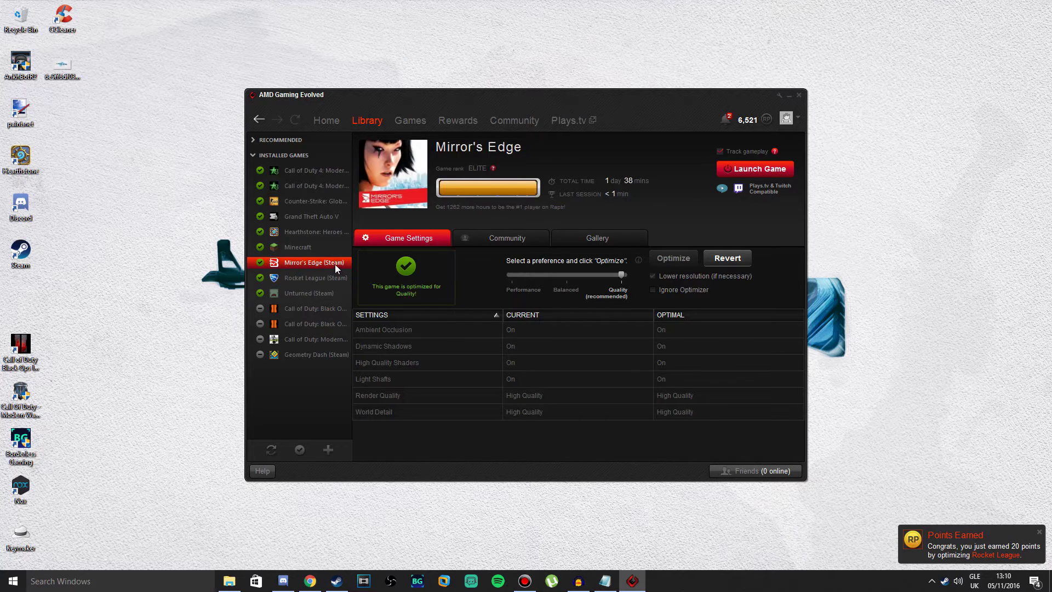
{"action": "left_click", "coordinate": [317, 276]}
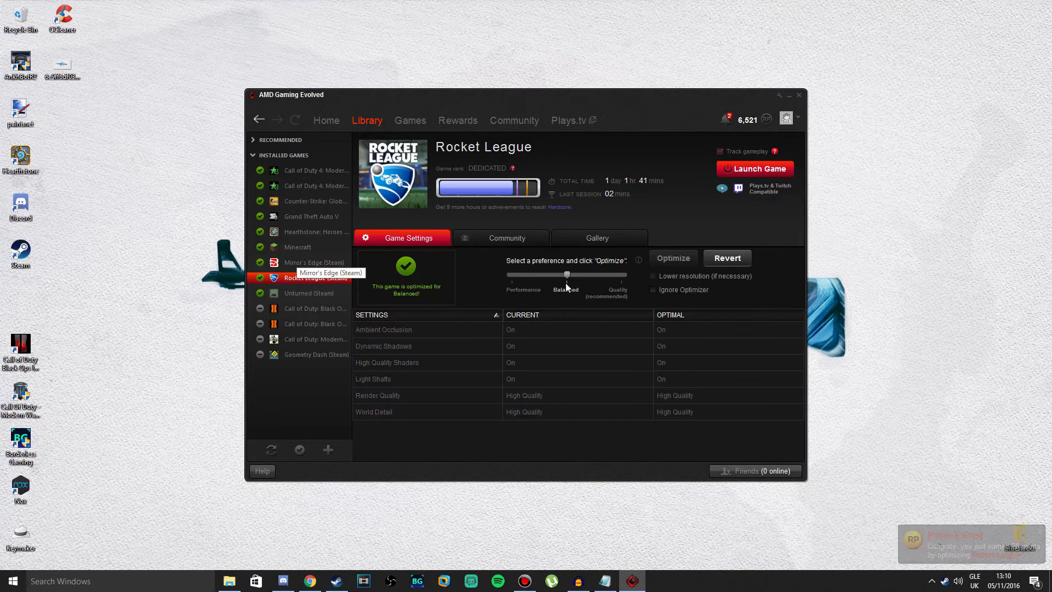
{"action": "left_click", "coordinate": [800, 98]}
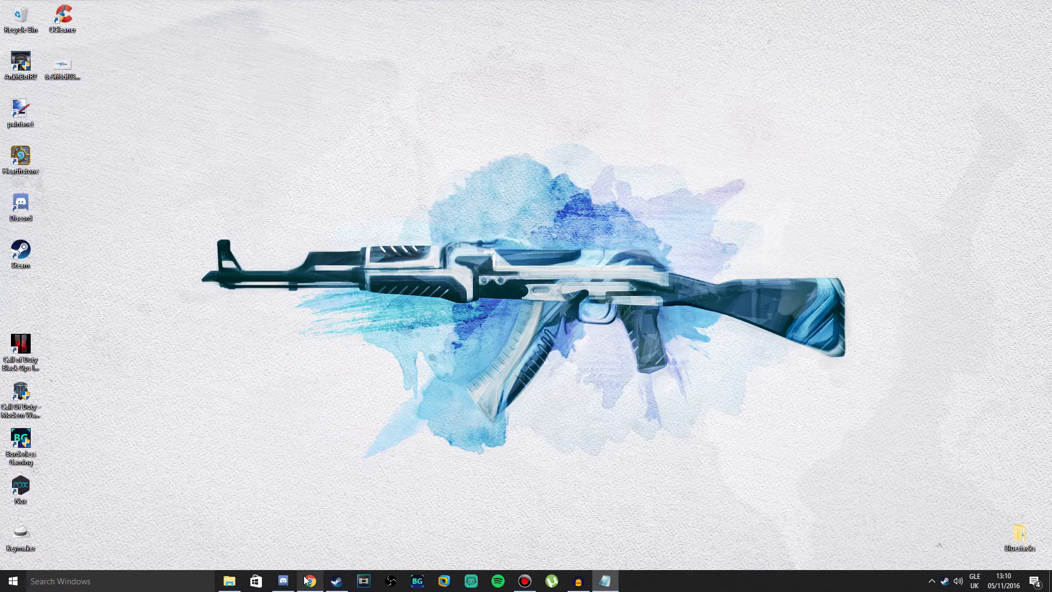
Drag the five desktop shortcuts up one slot under Steam, deselect them, and restore Chrome.
{"action": "mouse_move", "coordinate": [309, 580]}
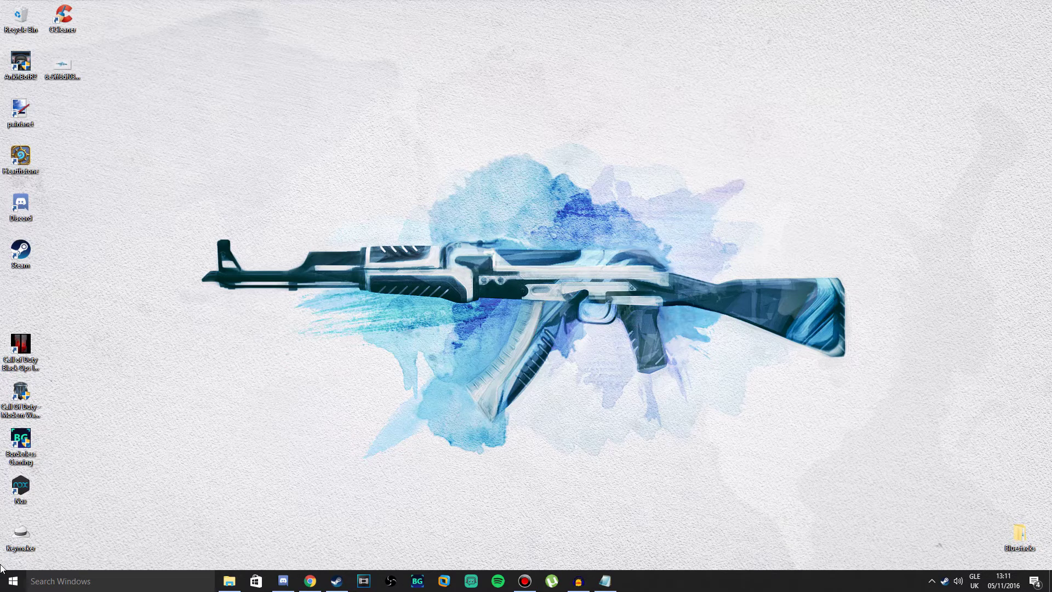
{"action": "left_click_drag", "start_coordinate": [111, 545], "coordinate": [20, 296]}
{"action": "left_click", "coordinate": [186, 272]}
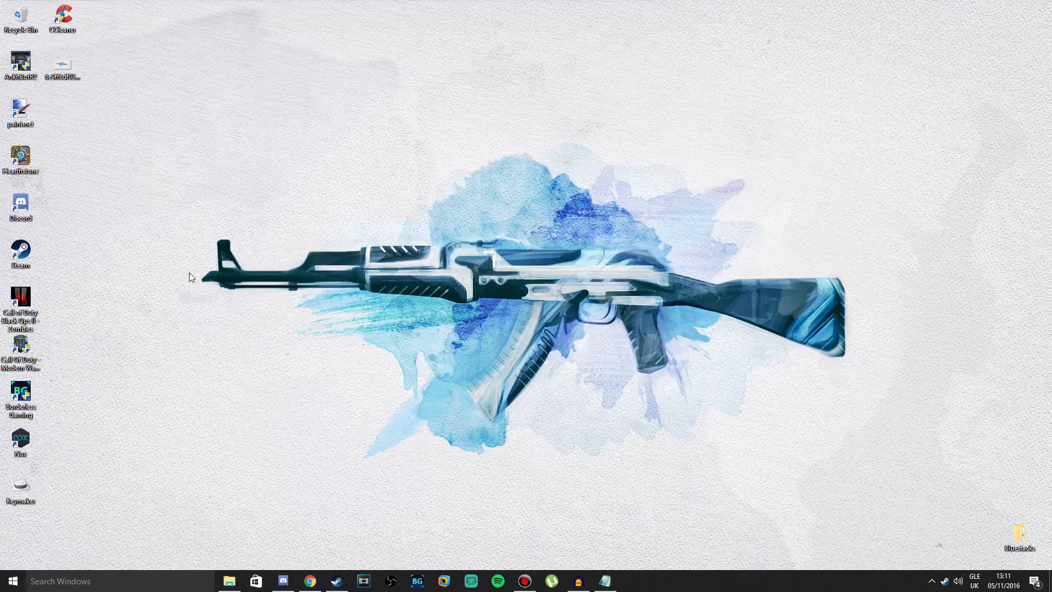
{"action": "left_click_drag", "start_coordinate": [114, 211], "coordinate": [929, 437]}
{"action": "left_click", "coordinate": [310, 581]}
In a new tab, search 'nvidia gpu drivers' and open NVIDIA's official driver download page.
{"action": "left_click", "coordinate": [125, 8]}
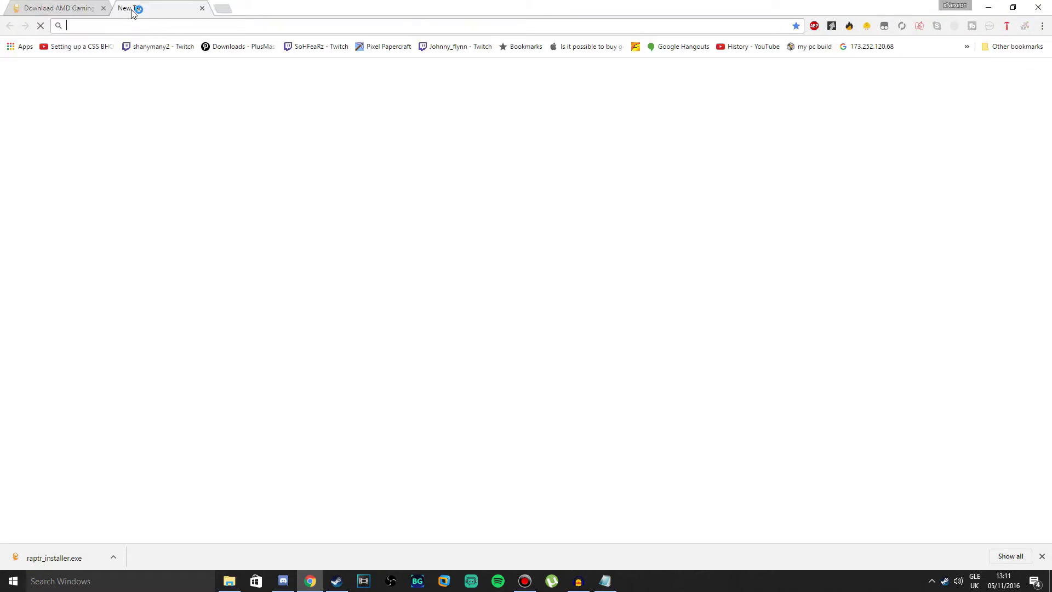
{"action": "type", "text": "n"}
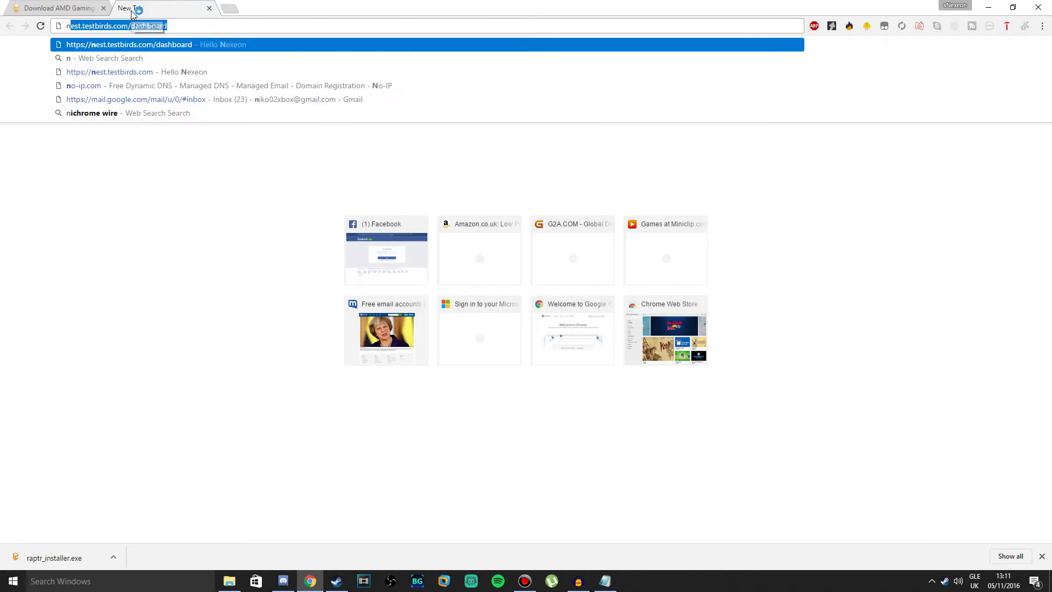
{"action": "type", "text": "vidia gp"}
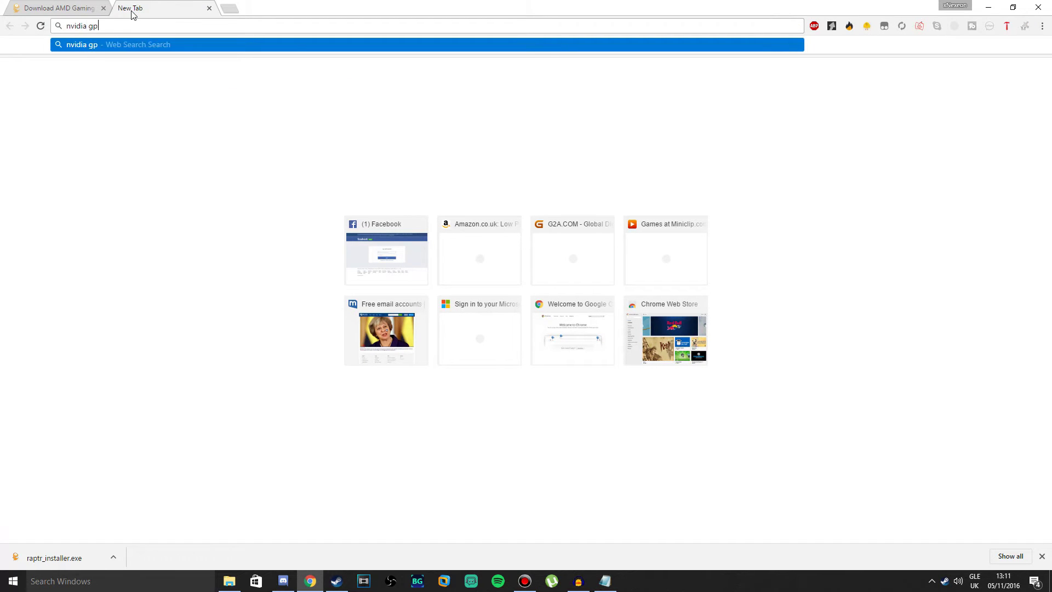
{"action": "type", "text": "u drive"}
{"action": "type", "text": "rs"}
{"action": "key", "text": "Return"}
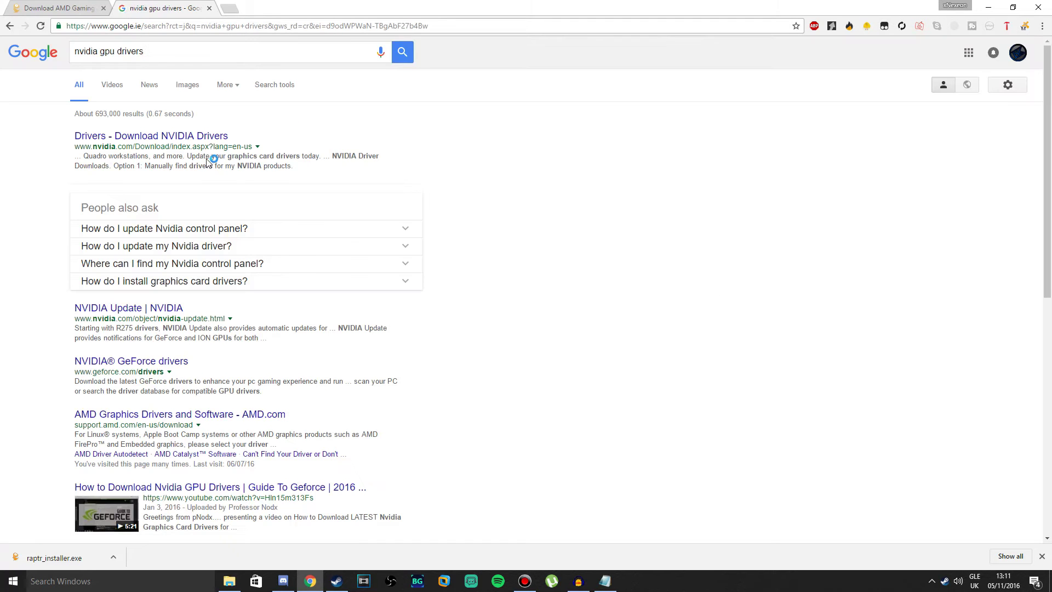
{"action": "left_click", "coordinate": [206, 136]}
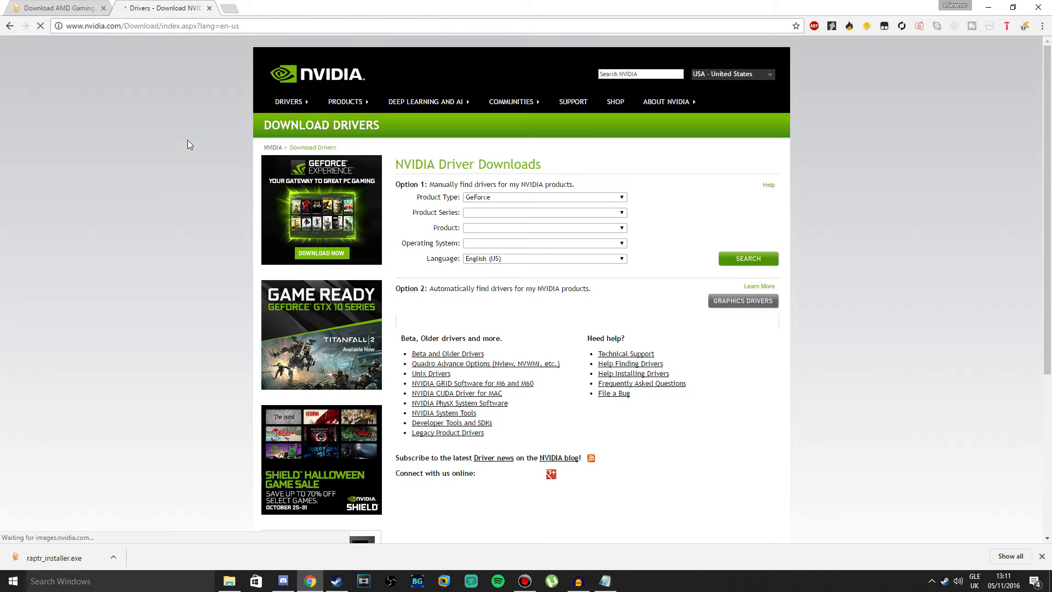
Keep GeForce as the Product Type and check the GeForce series list.
{"action": "left_click", "coordinate": [478, 198]}
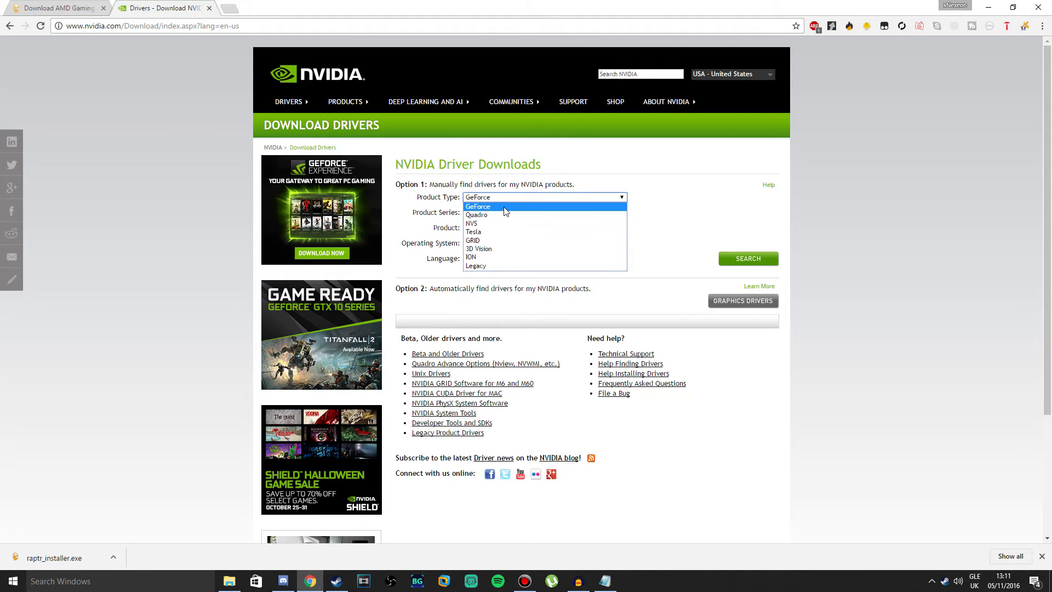
{"action": "left_click", "coordinate": [504, 208]}
{"action": "left_click", "coordinate": [511, 213]}
{"action": "scroll", "coordinate": [531, 247], "scroll_direction": "down", "scroll_amount": 3}
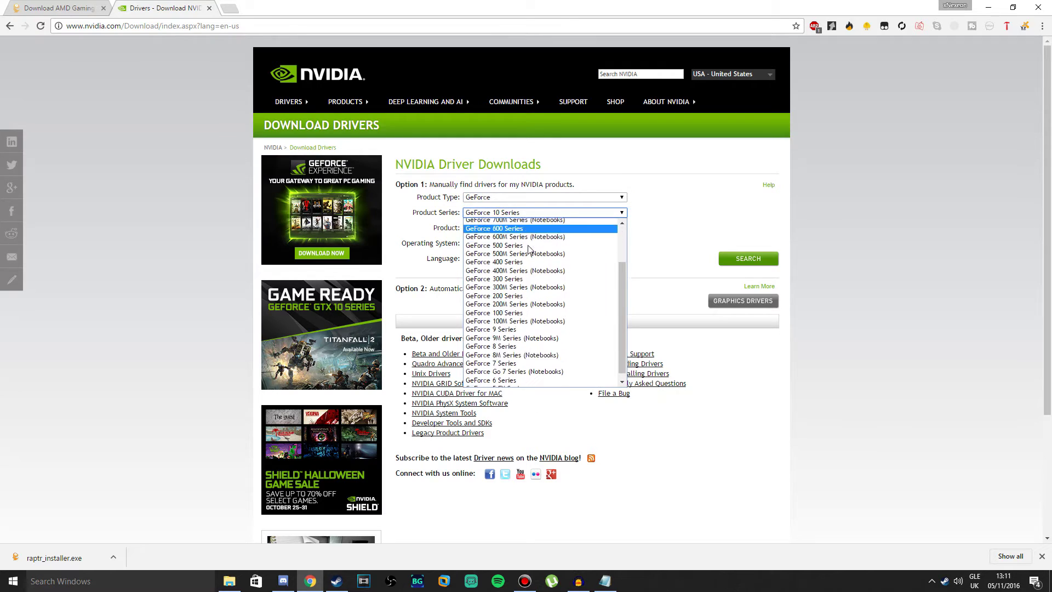
{"action": "left_click", "coordinate": [533, 199]}
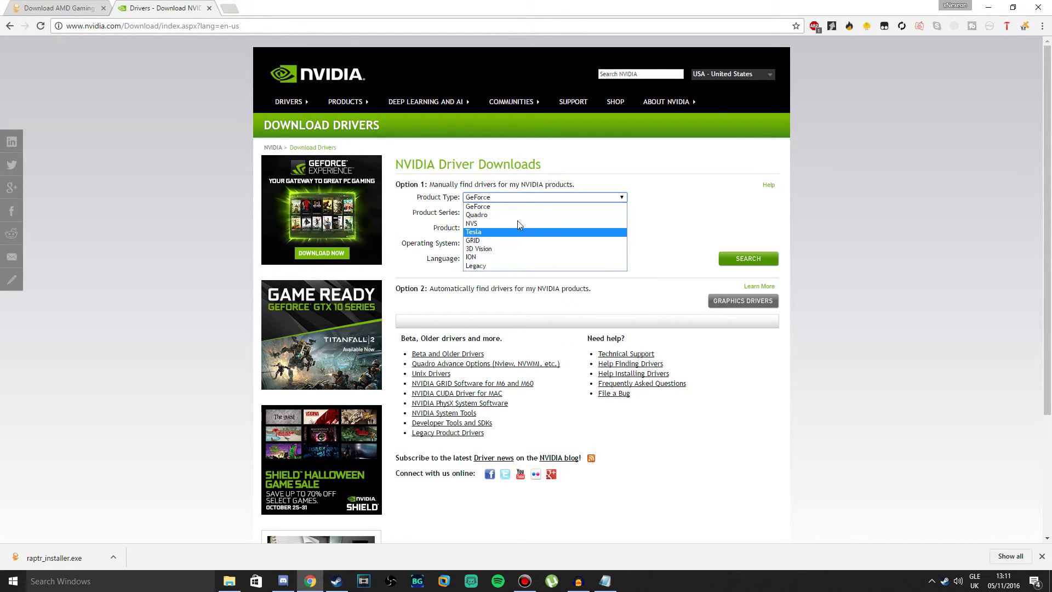
{"action": "left_click", "coordinate": [581, 206]}
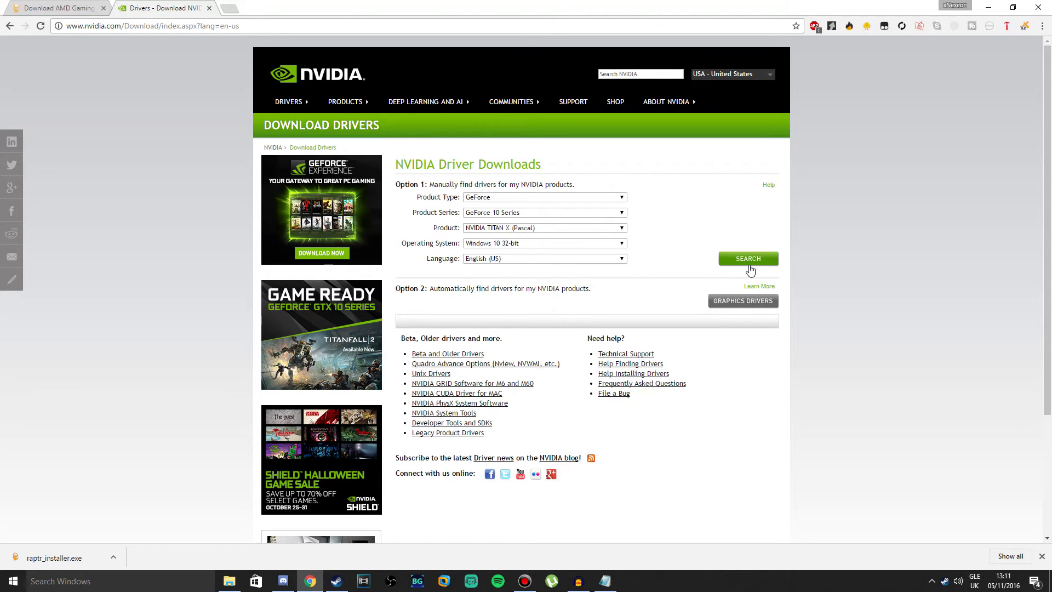
Try NVIDIA's automatic driver detection twice, going back to the manual search form each time.
{"action": "left_click", "coordinate": [749, 302]}
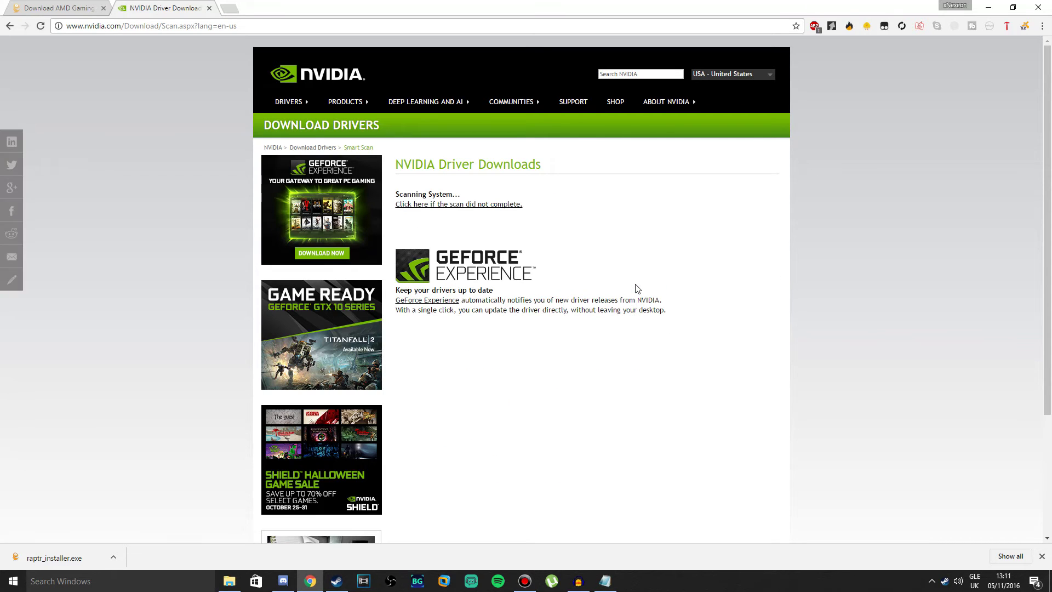
{"action": "key", "text": "alt+Left"}
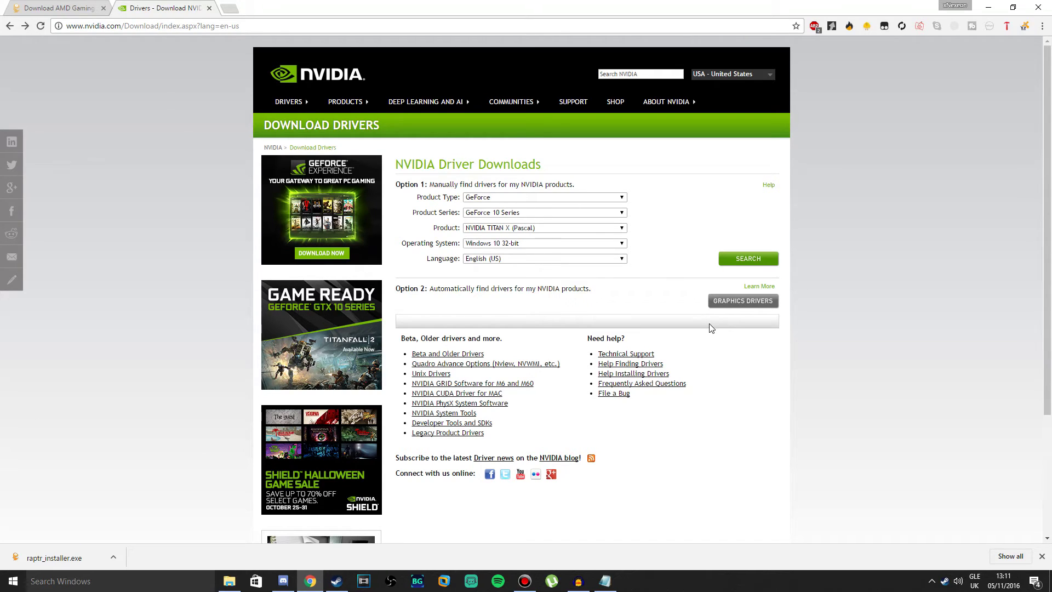
{"action": "left_click", "coordinate": [759, 302]}
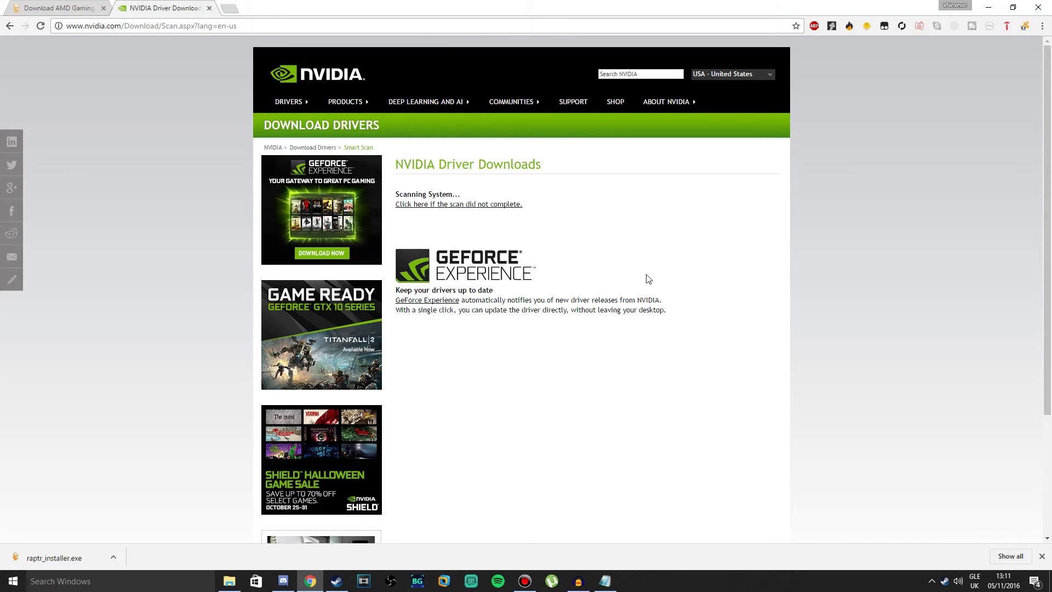
{"action": "key", "text": "alt+Left"}
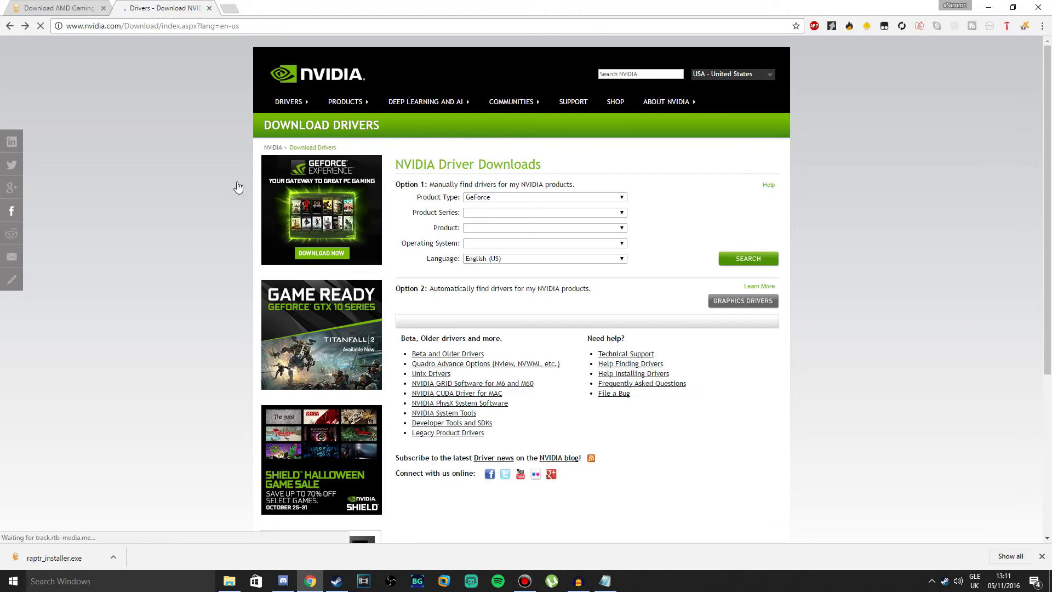
{"action": "left_click", "coordinate": [132, 29]}
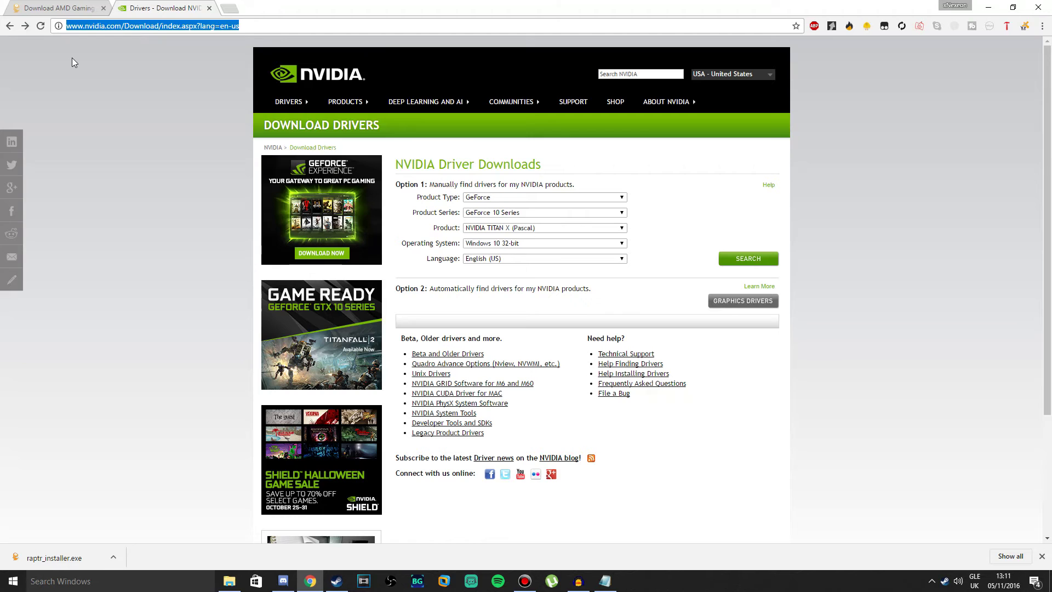
Search the web for 'amd drivers' from the address bar.
{"action": "type", "text": "am,"}
{"action": "key", "text": "BackSpace"}
{"action": "type", "text": "d drivers"}
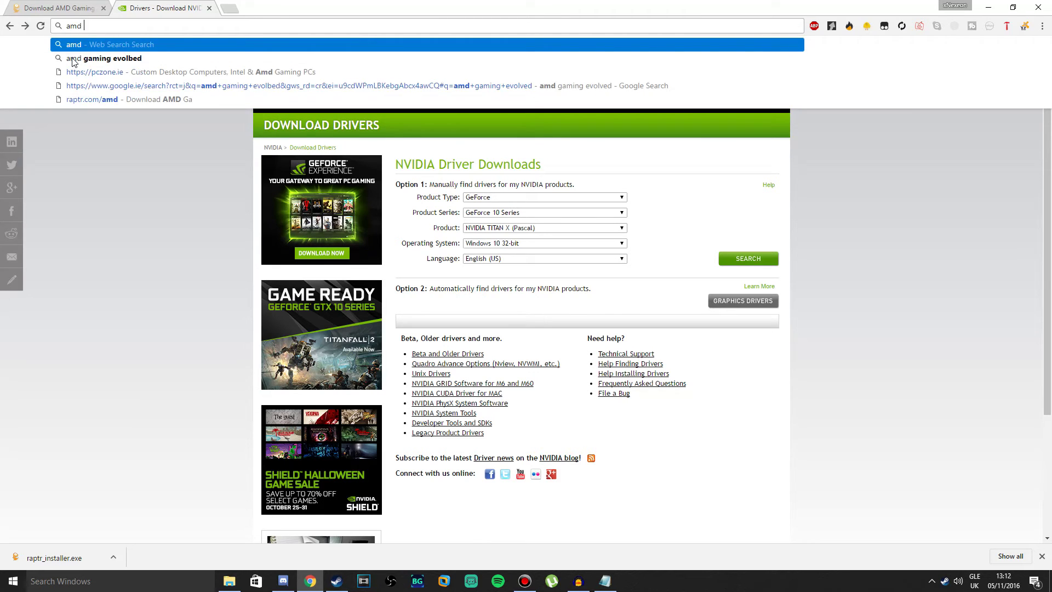
{"action": "key", "text": "Return"}
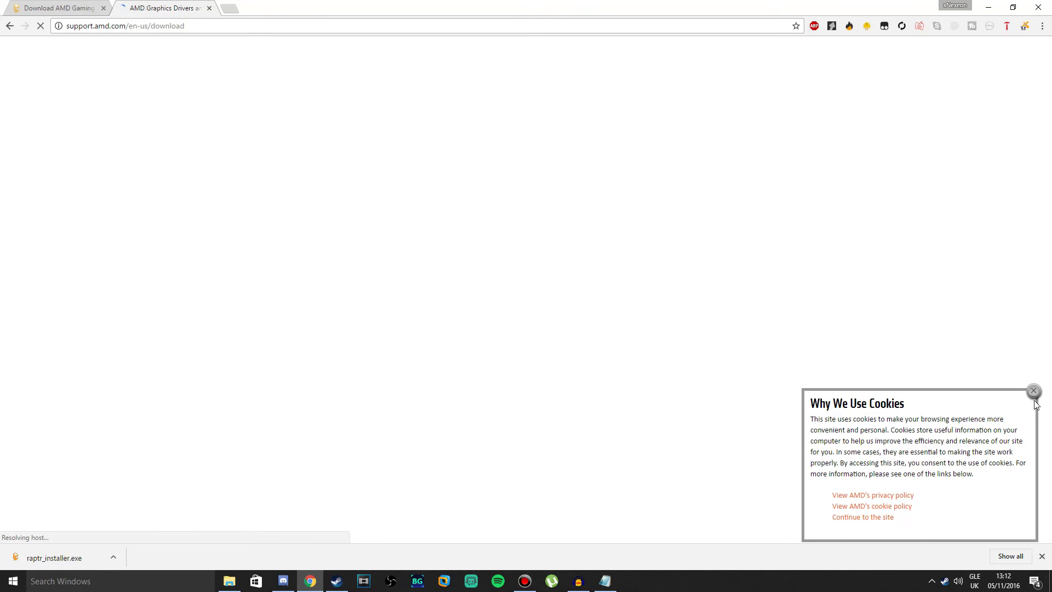
On AMD's support page, dismiss the cookie notice, download autodetectutility.exe, and close the tab.
{"action": "left_click", "coordinate": [1033, 391]}
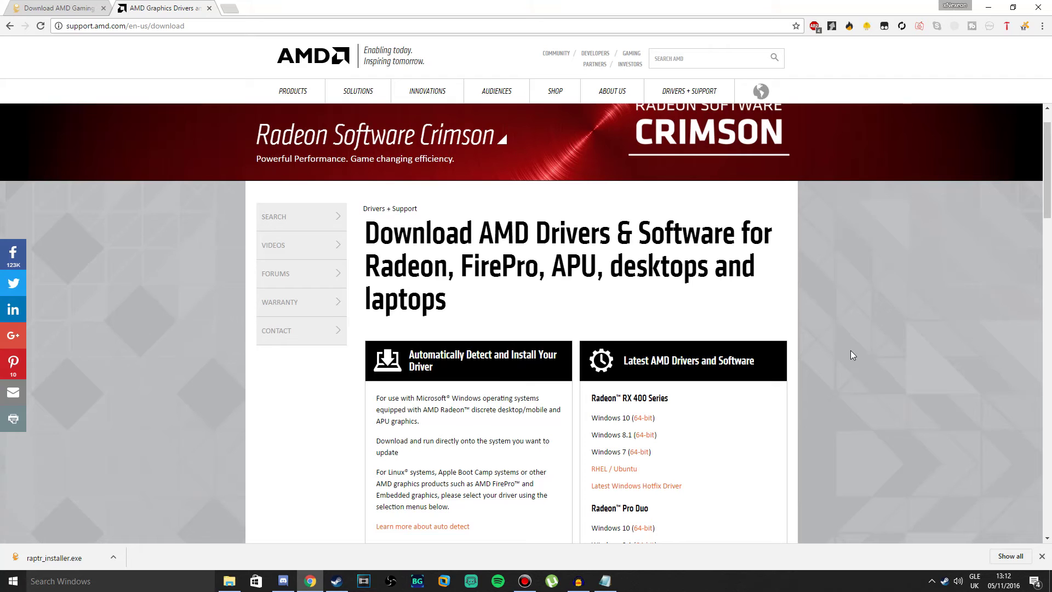
{"action": "scroll", "coordinate": [668, 288], "scroll_direction": "down", "scroll_amount": 6}
{"action": "scroll", "coordinate": [689, 282], "scroll_direction": "up", "scroll_amount": 2}
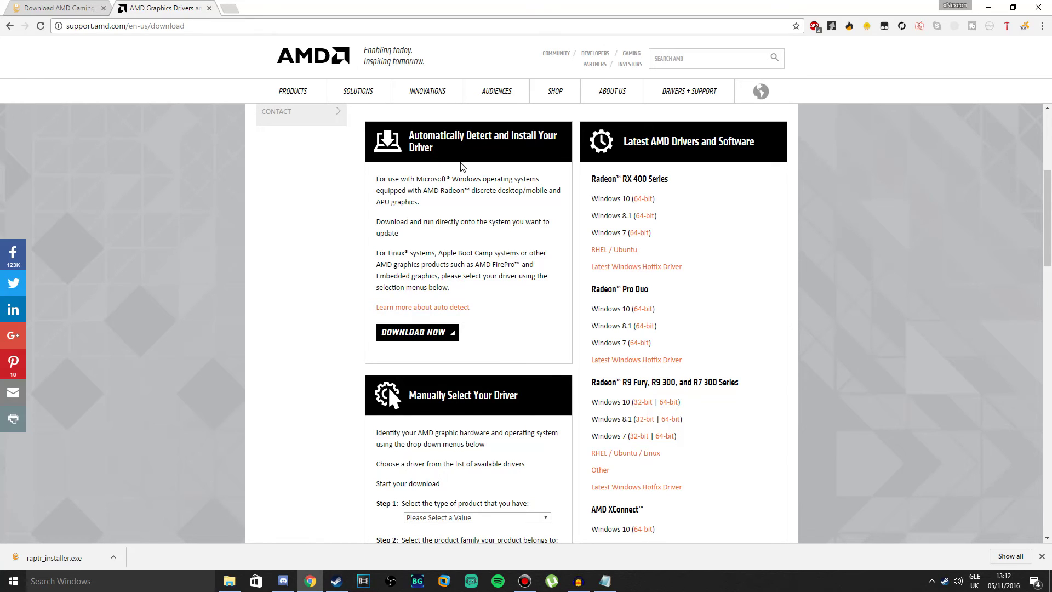
{"action": "left_click", "coordinate": [392, 331]}
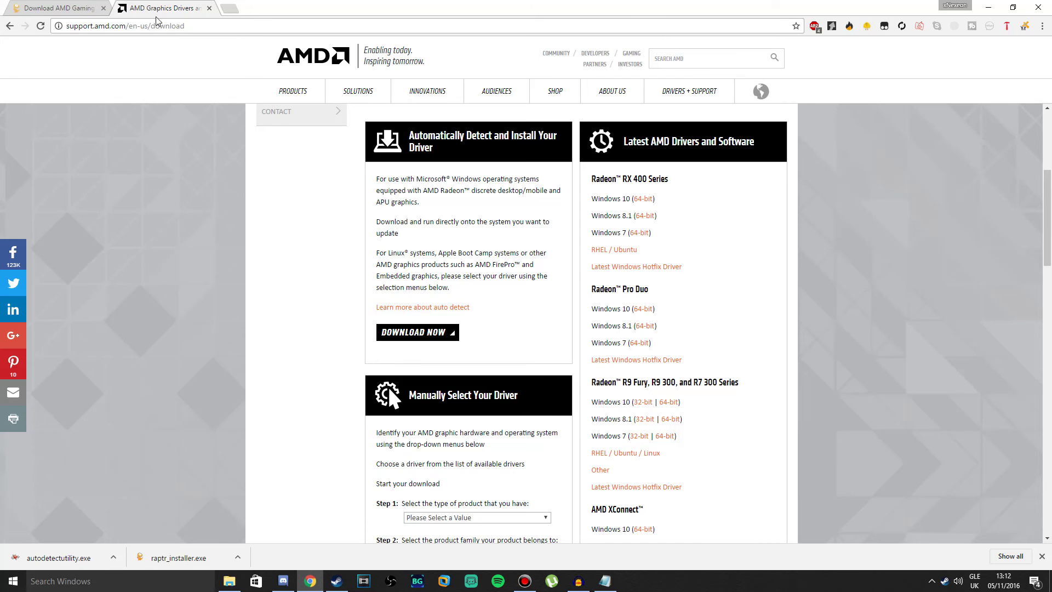
{"action": "left_click", "coordinate": [209, 7]}
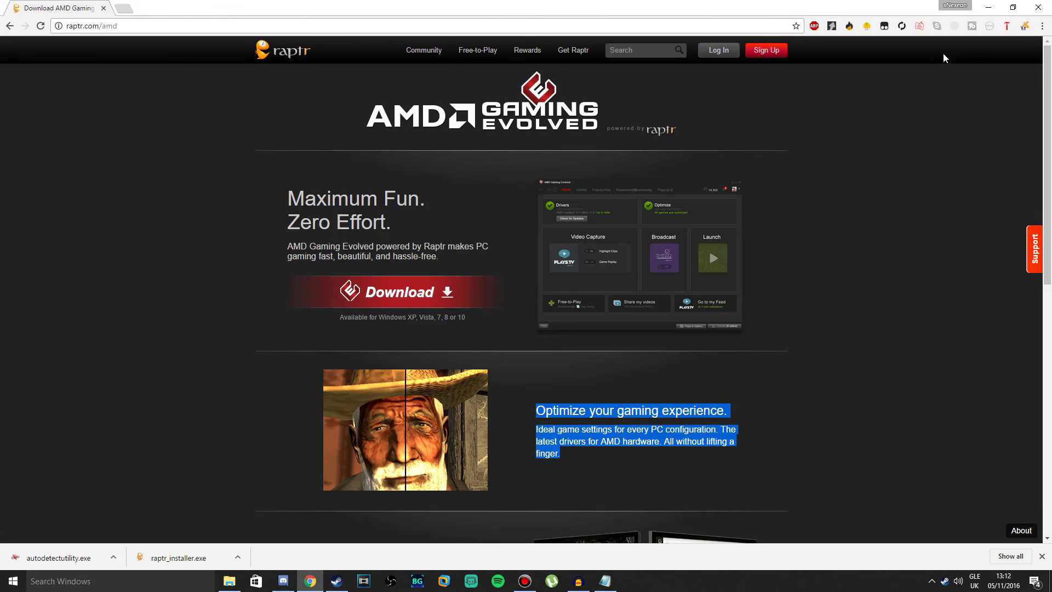
Close the Chrome window to return to the desktop.
{"action": "left_click", "coordinate": [1038, 7]}
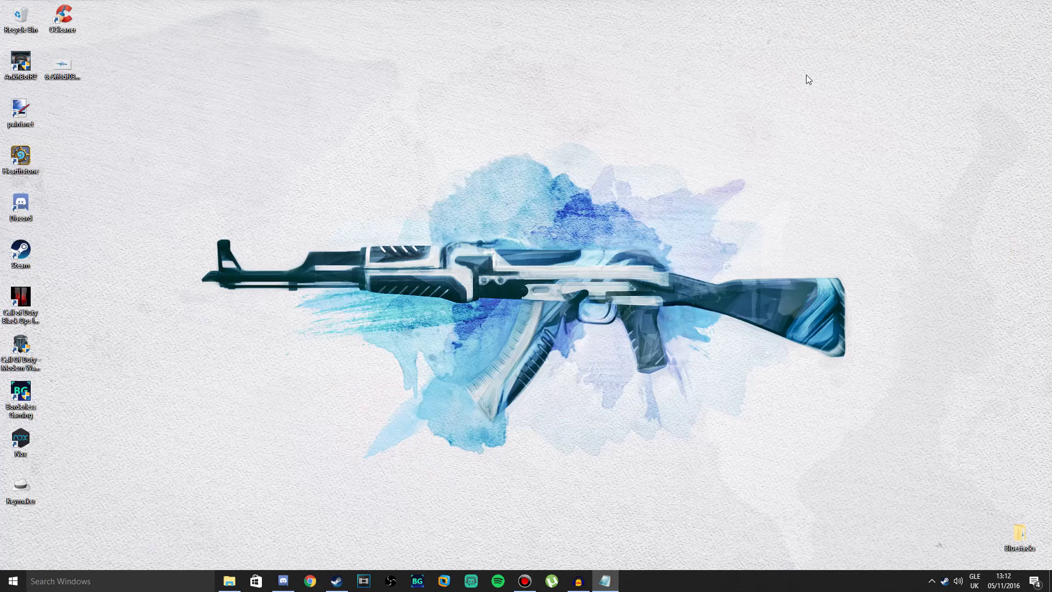